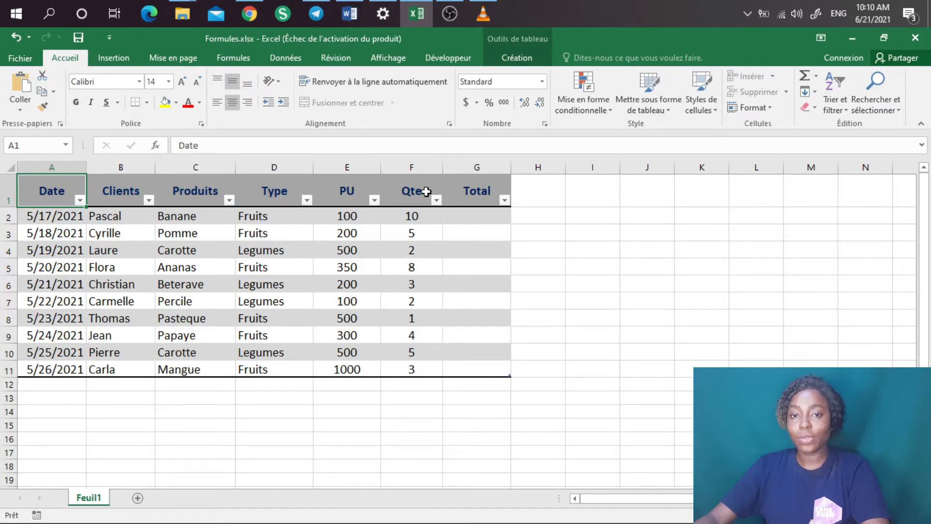
Enter the formula =100*10 in cell G2 of the Total column.
{"action": "left_click", "coordinate": [481, 217]}
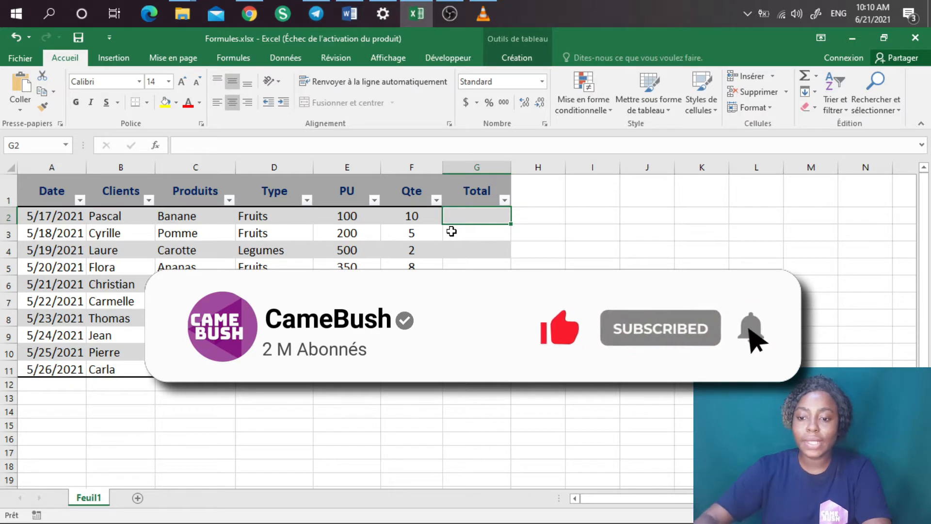
{"action": "type", "text": "="}
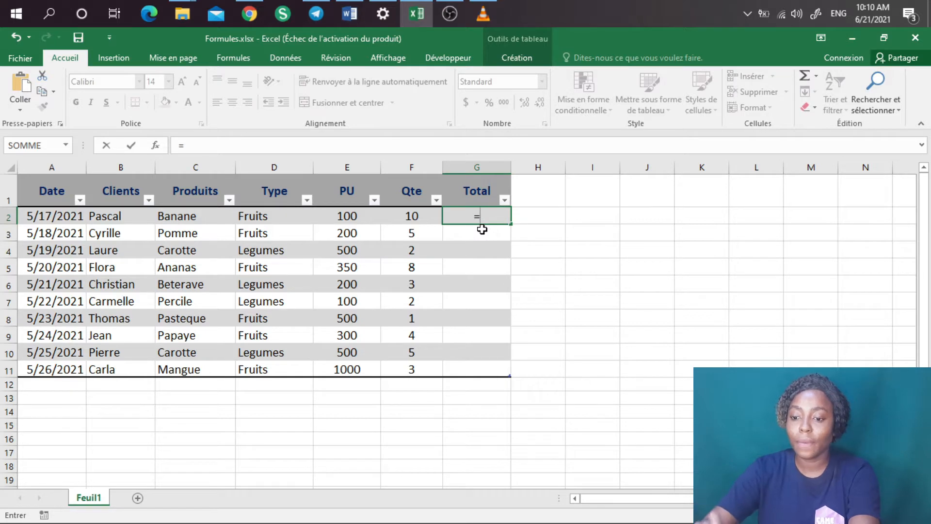
{"action": "type", "text": "100"}
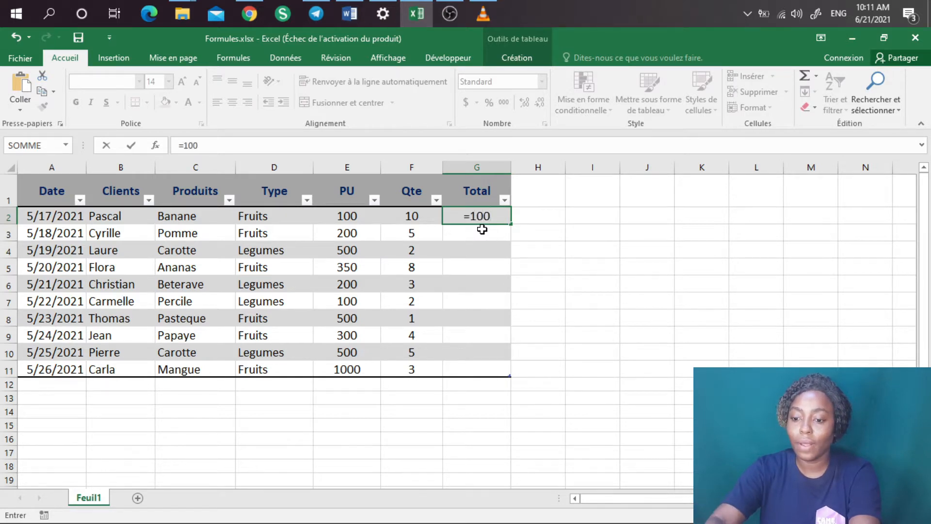
{"action": "type", "text": "*10"}
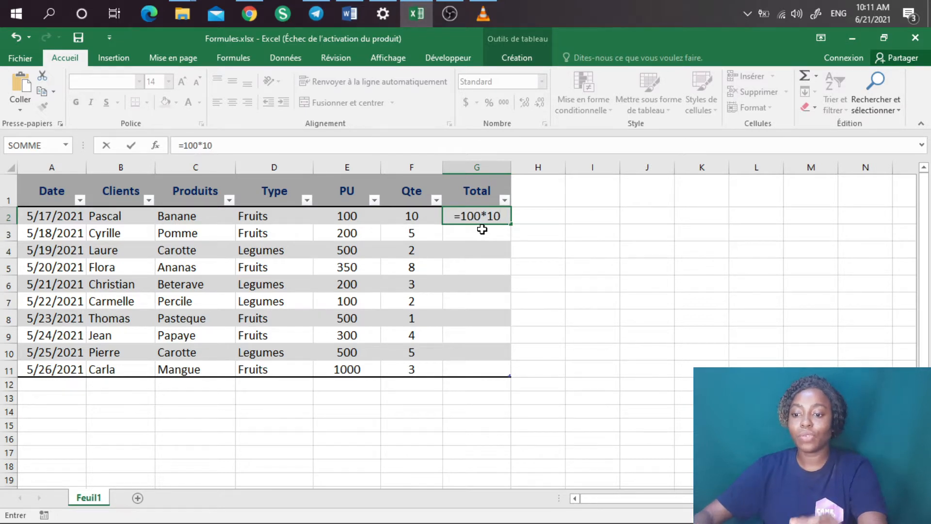
{"action": "key", "text": "Return"}
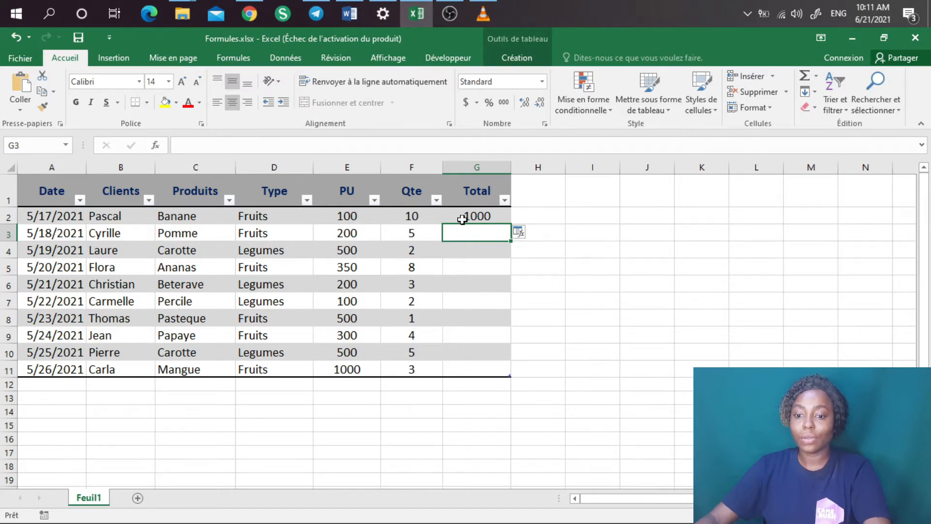
Enter 100*10 without an equals sign in cell H2, beside the Total column.
{"action": "left_click", "coordinate": [542, 218]}
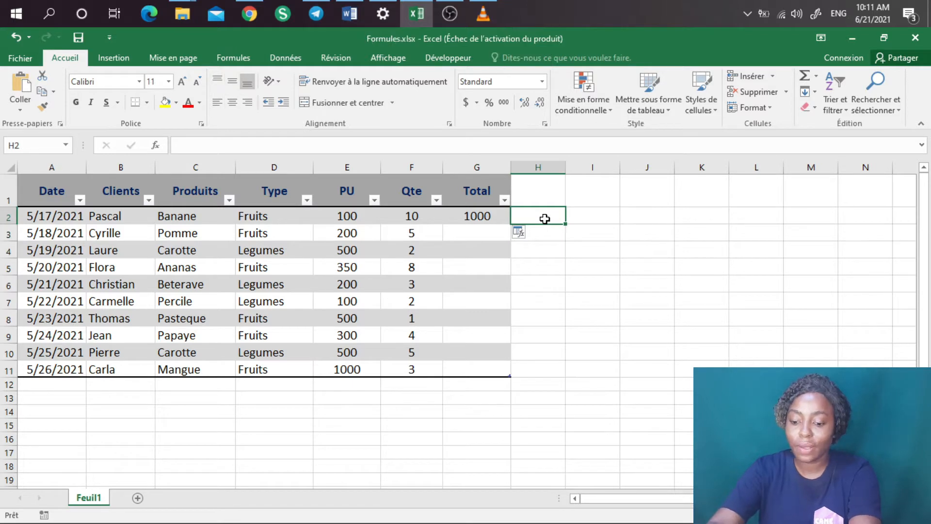
{"action": "type", "text": "100"}
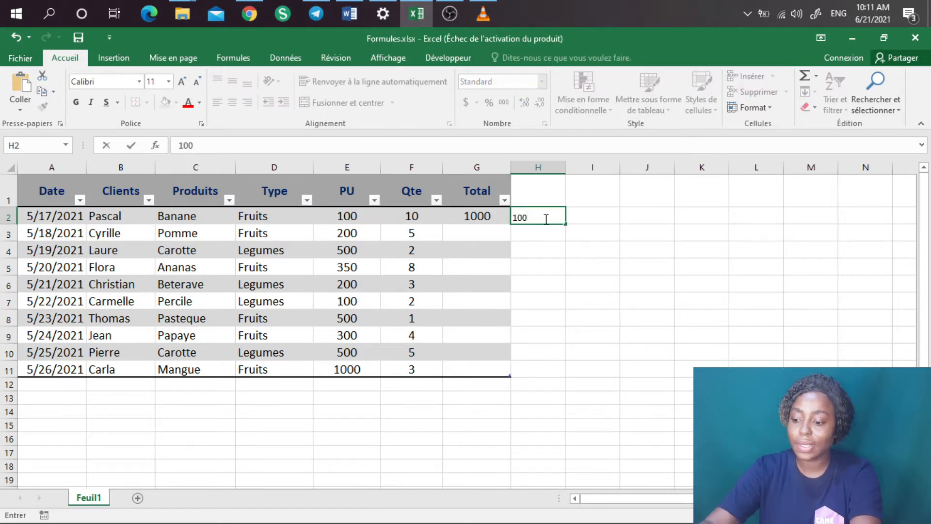
{"action": "type", "text": "*10"}
{"action": "key", "text": "ctrl+Return"}
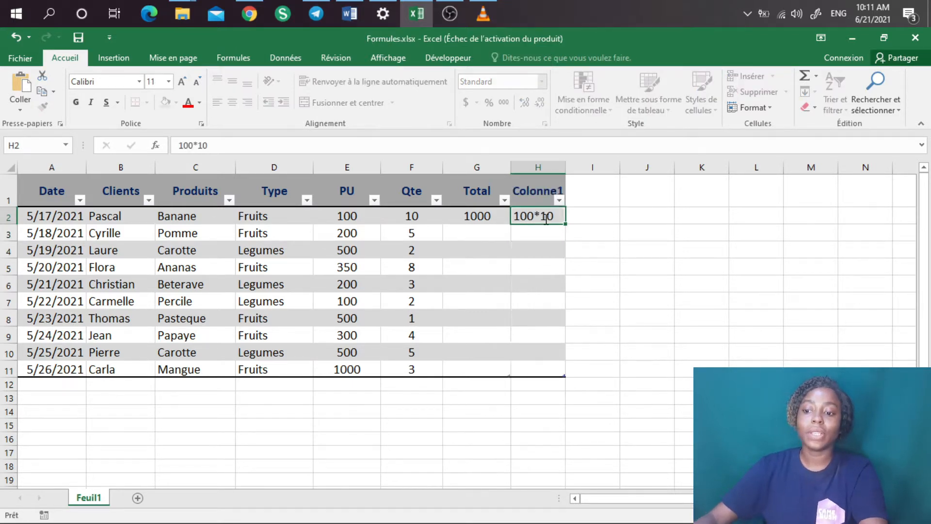
{"action": "key", "text": "Return"}
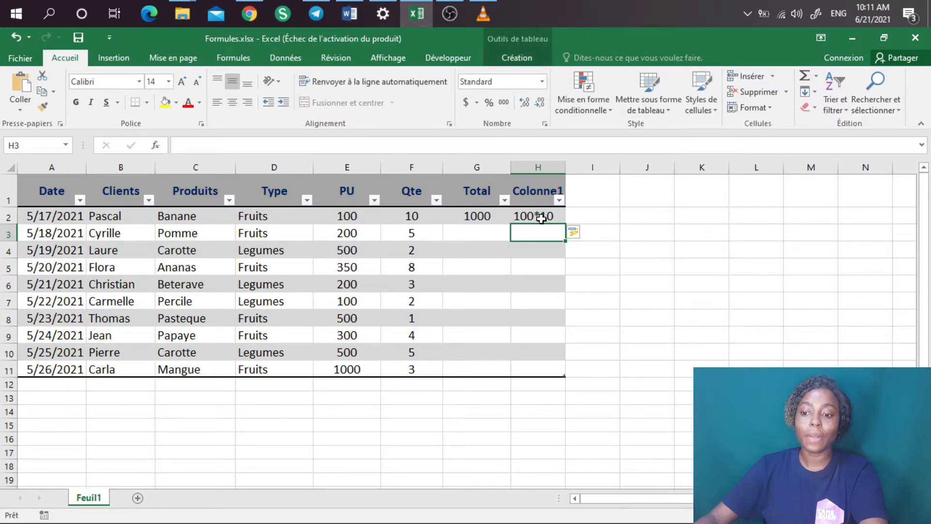
Change the Banane unit price in E2 to 150 and check the formula in G2.
{"action": "left_click", "coordinate": [467, 215]}
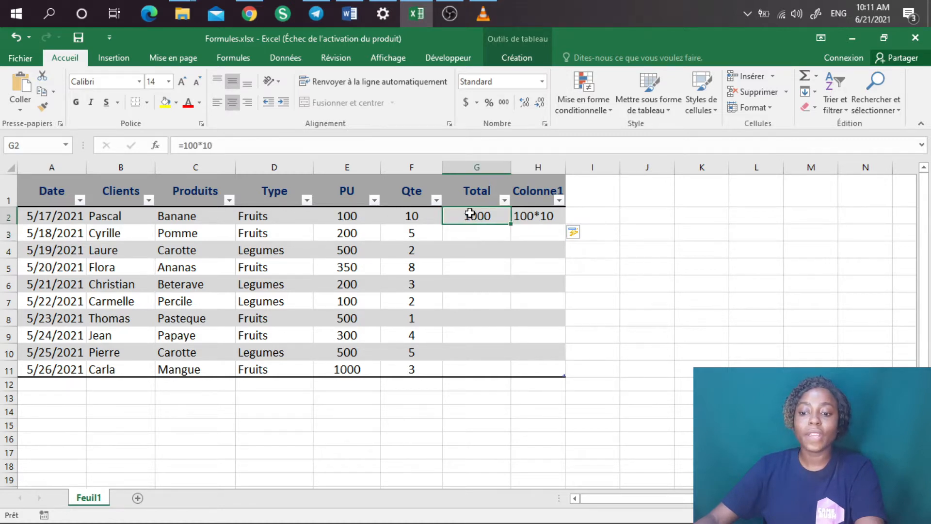
{"action": "left_click", "coordinate": [352, 214]}
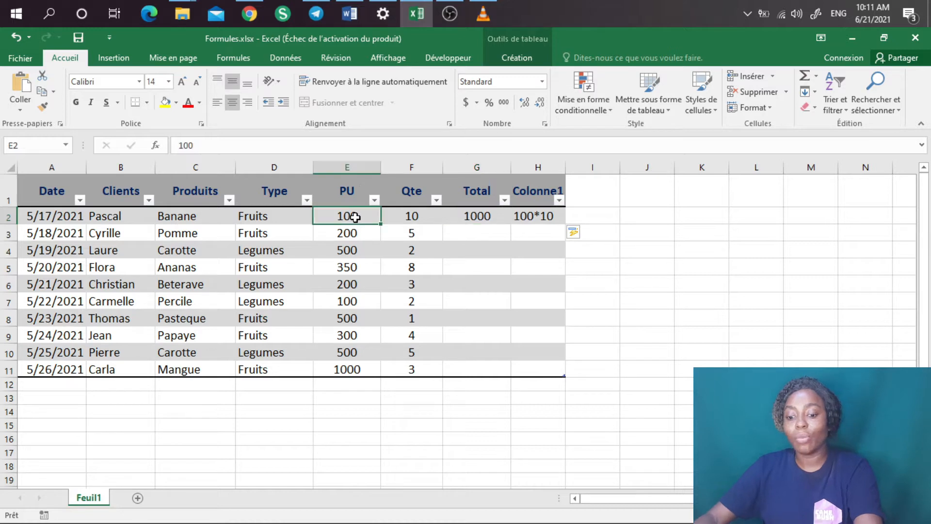
{"action": "double_click", "coordinate": [353, 215]}
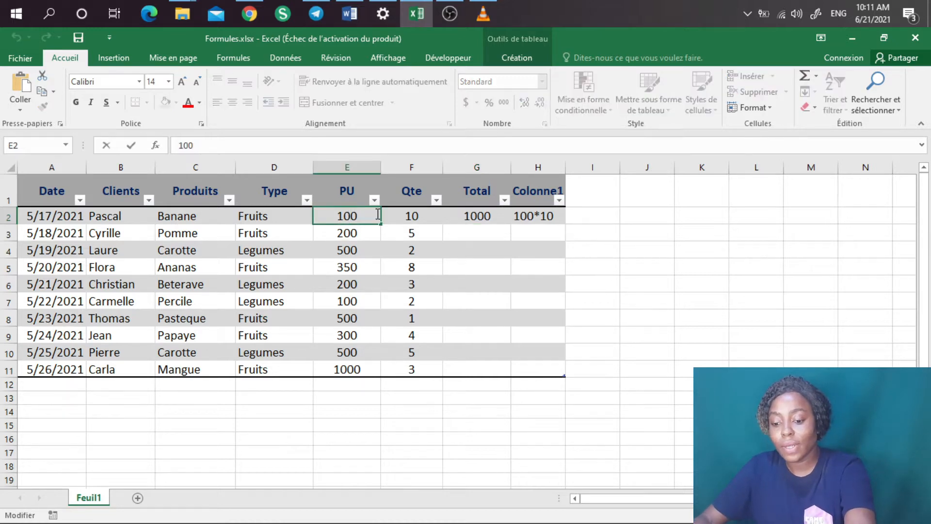
{"action": "key", "text": "BackSpace"}
{"action": "type", "text": "5"}
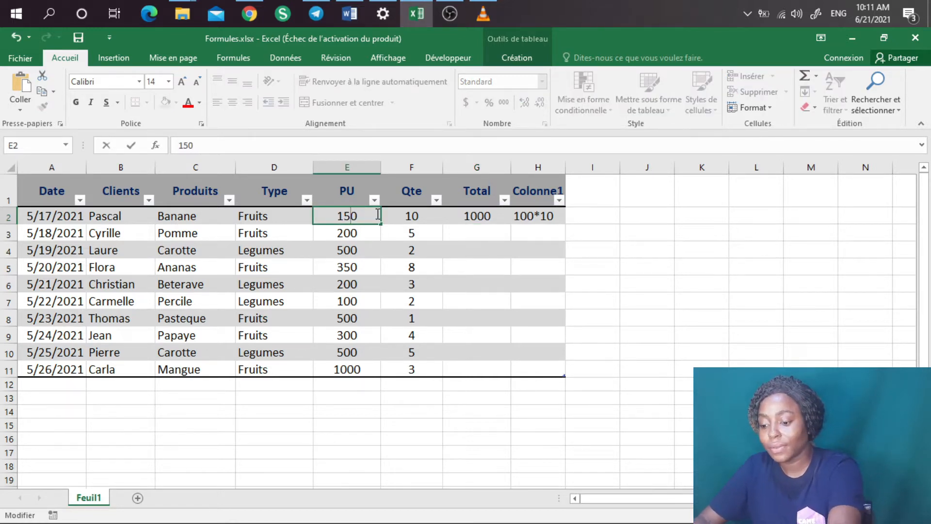
{"action": "key", "text": "Return"}
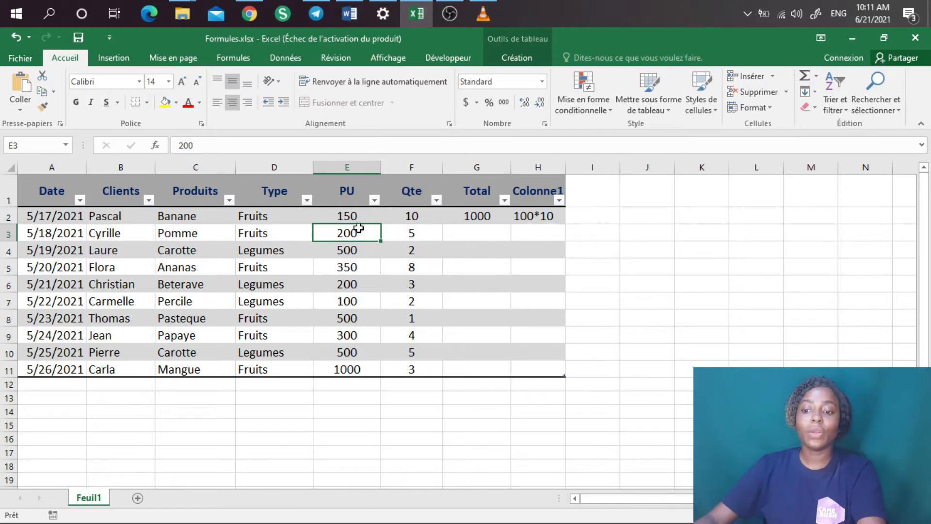
{"action": "left_click", "coordinate": [471, 215]}
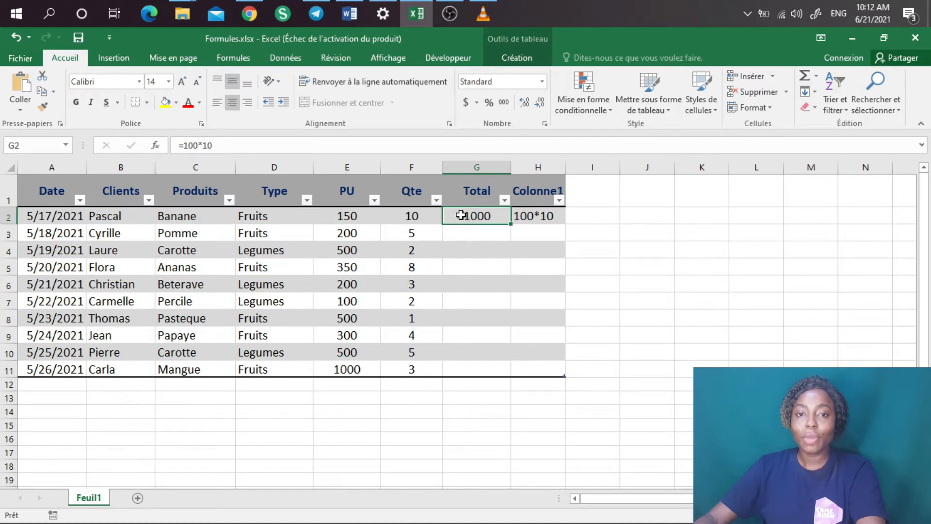
Set the Banane unit price in E2 back to 100.
{"action": "double_click", "coordinate": [349, 214]}
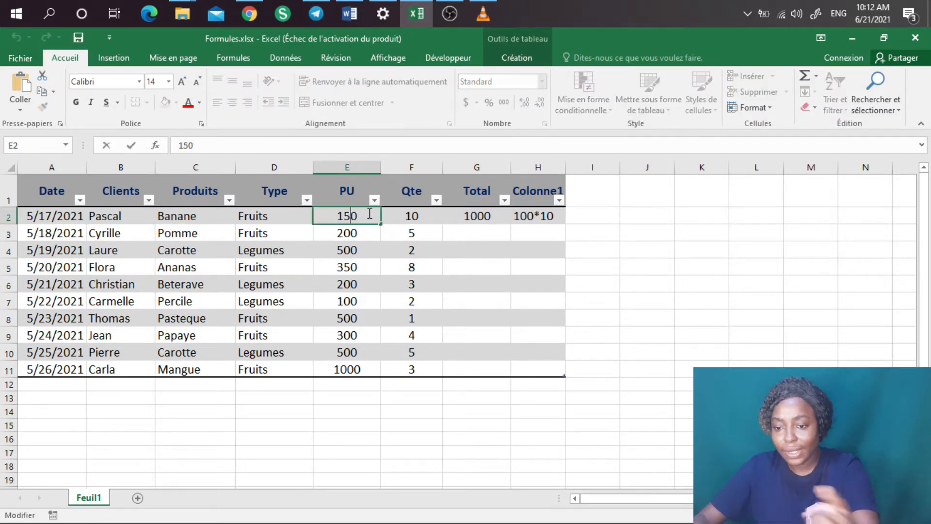
{"action": "key", "text": "BackSpace"}
{"action": "type", "text": "0"}
{"action": "key", "text": "Return"}
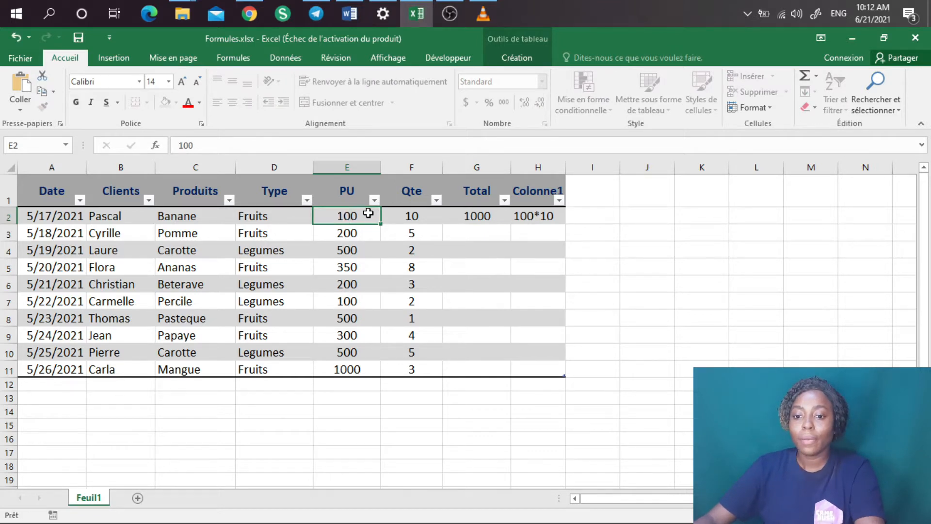
Replace the fixed numbers in G2's formula with cell references so it reads =E2*F2.
{"action": "left_click", "coordinate": [481, 214]}
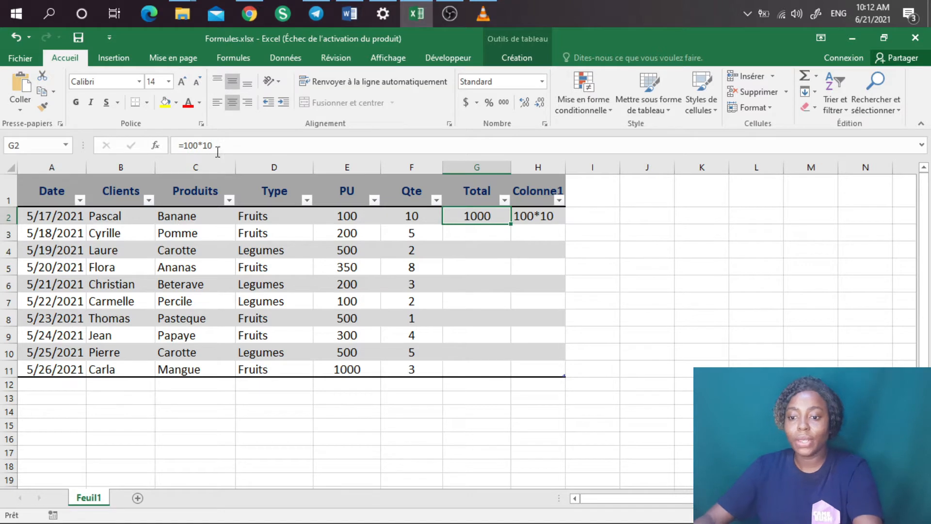
{"action": "left_click_drag", "start_coordinate": [215, 145], "coordinate": [183, 145]}
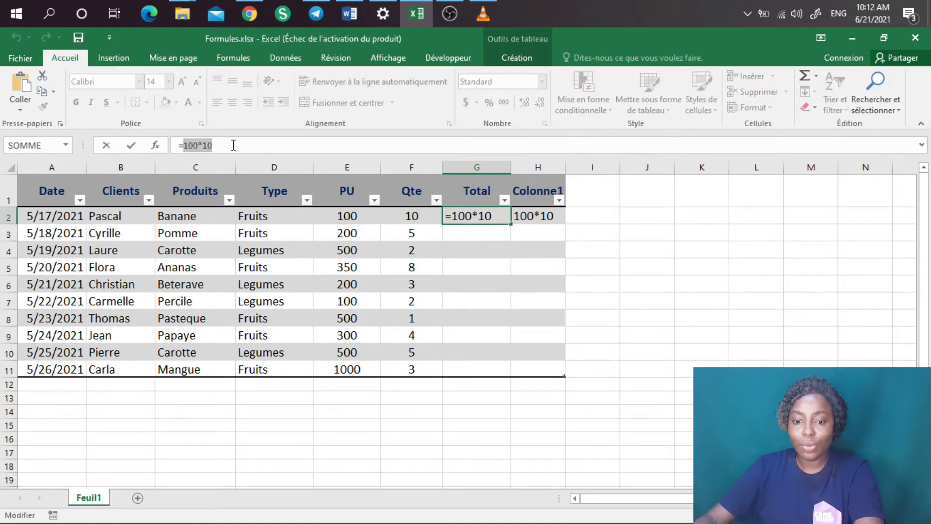
{"action": "type", "text": "E2*"}
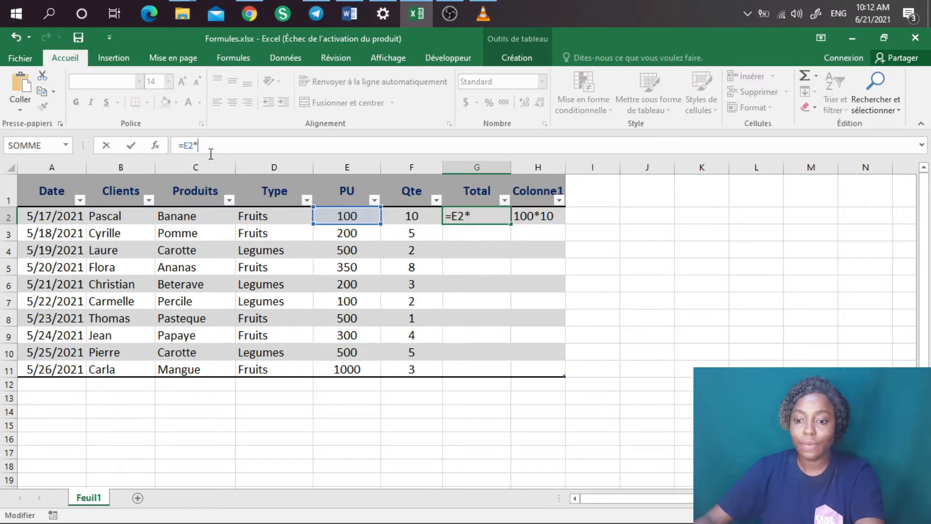
{"action": "type", "text": "2"}
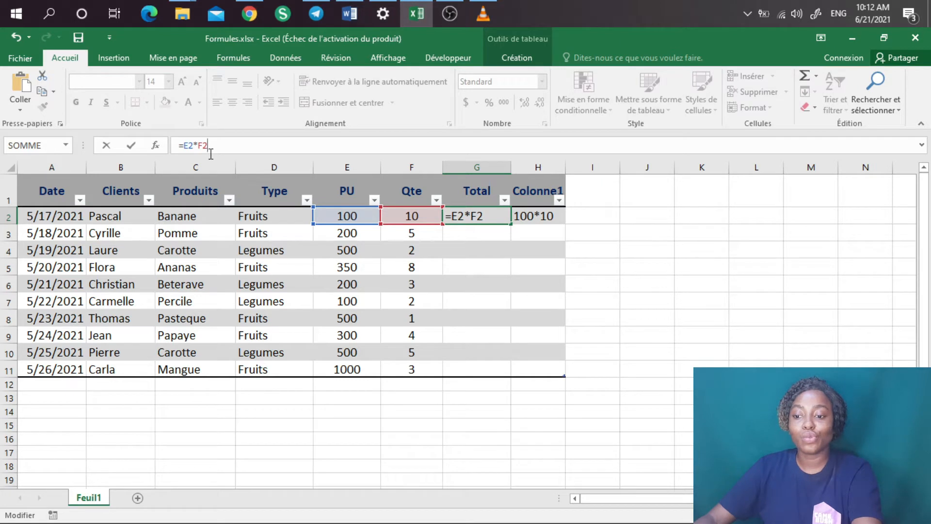
{"action": "key", "text": "Return"}
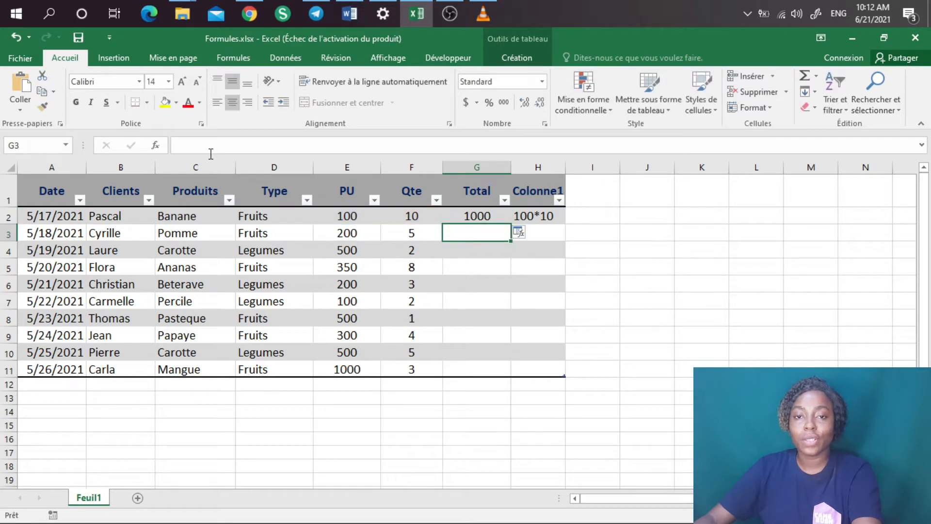
Set the Banane unit price in E2 to 150 to test the cell-reference formula in G2.
{"action": "left_click", "coordinate": [481, 220]}
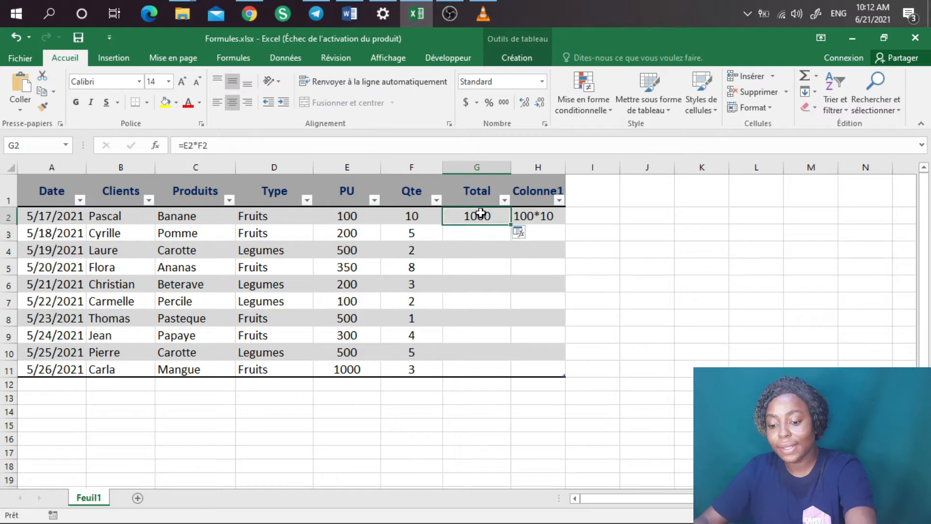
{"action": "double_click", "coordinate": [356, 213]}
{"action": "key", "text": "BackSpace"}
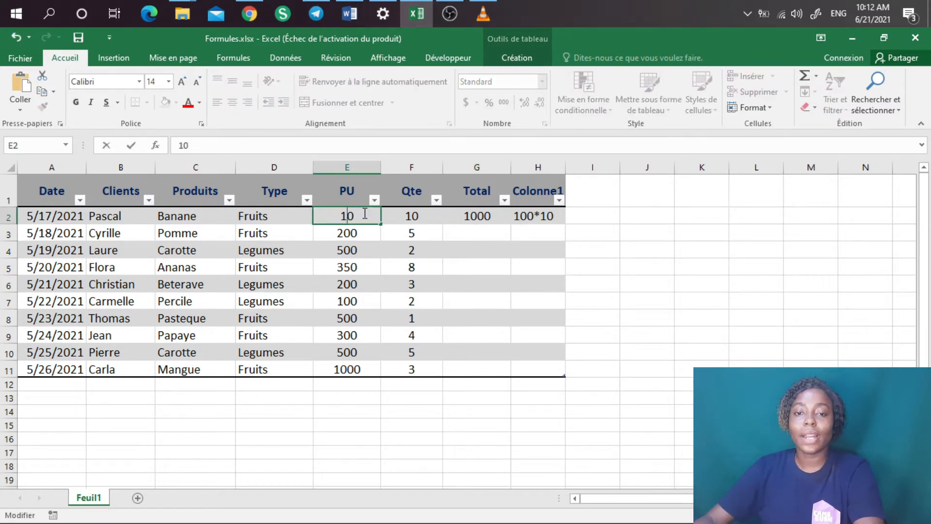
{"action": "type", "text": "5"}
{"action": "key", "text": "Return"}
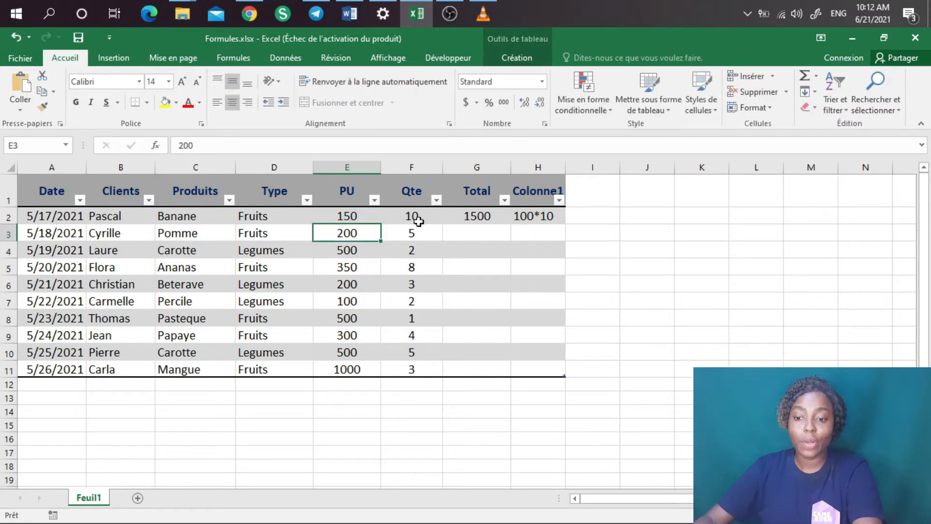
Fill the G2 formula down the Total column to G11 and check the copied formula in G3.
{"action": "left_click", "coordinate": [476, 218]}
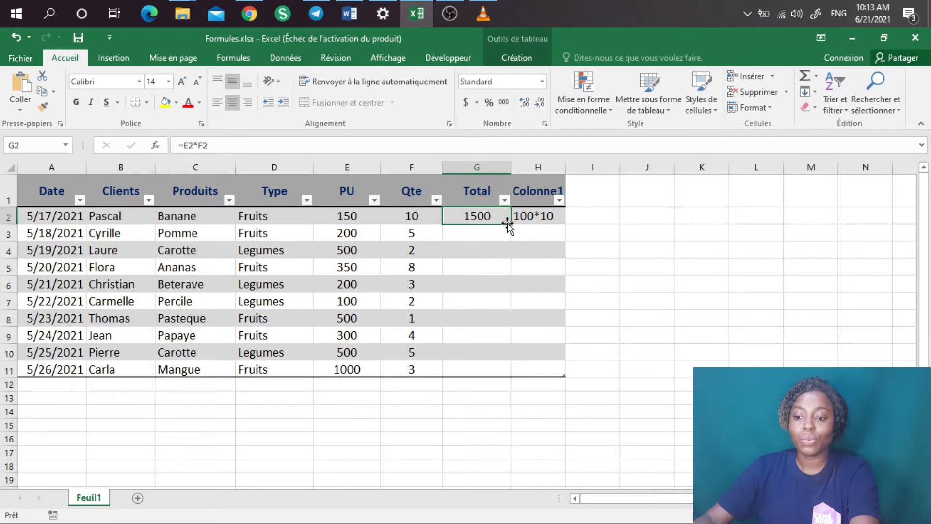
{"action": "left_click_drag", "start_coordinate": [511, 224], "coordinate": [508, 372]}
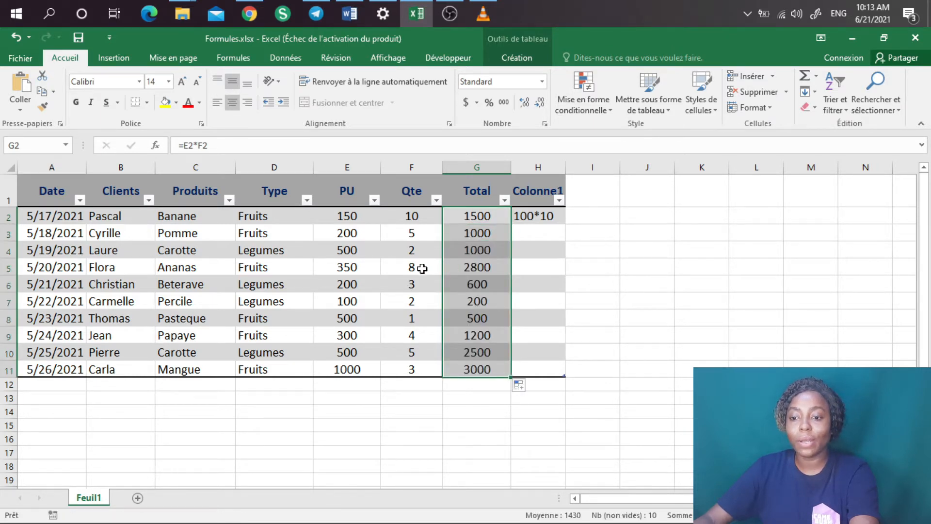
{"action": "left_click", "coordinate": [468, 231]}
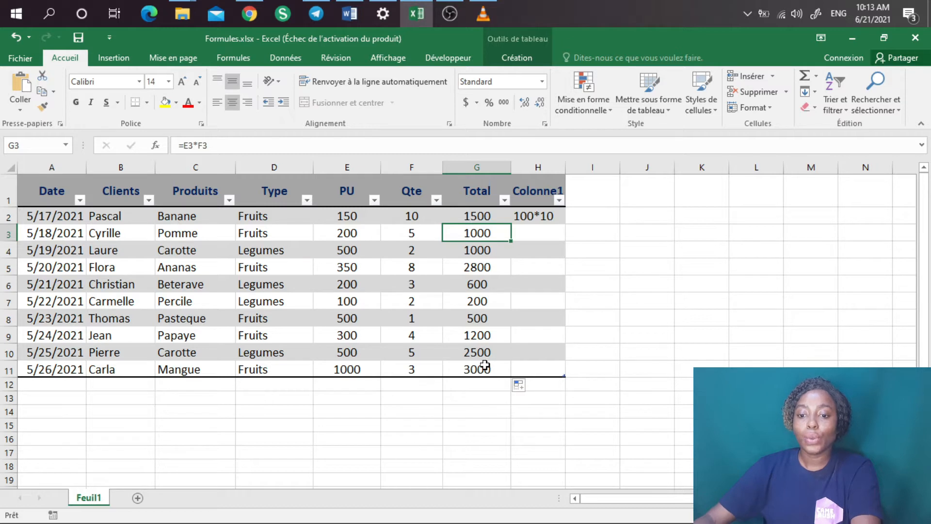
Replace the multiplication in G2 with the PRODUIT function so the formula reads =PRODUIT(E2,F2).
{"action": "left_click", "coordinate": [466, 212]}
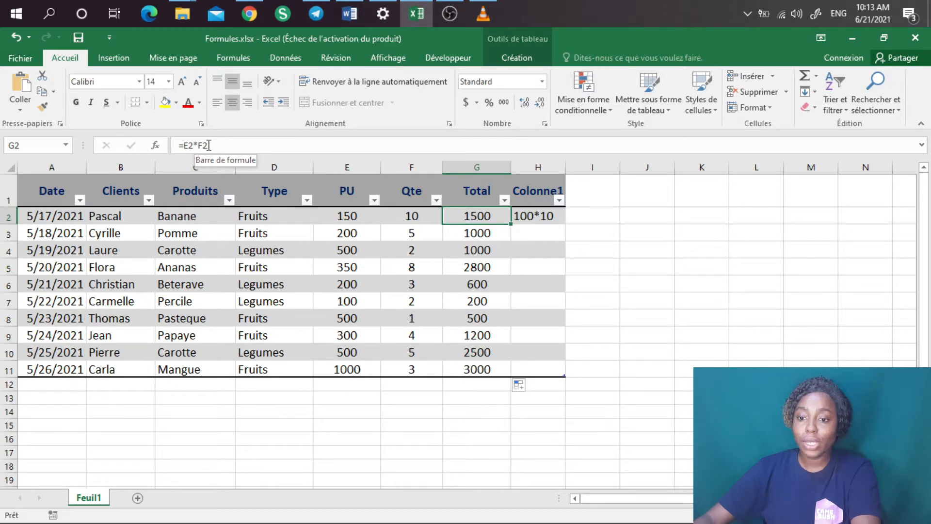
{"action": "left_click_drag", "start_coordinate": [208, 145], "coordinate": [187, 146]}
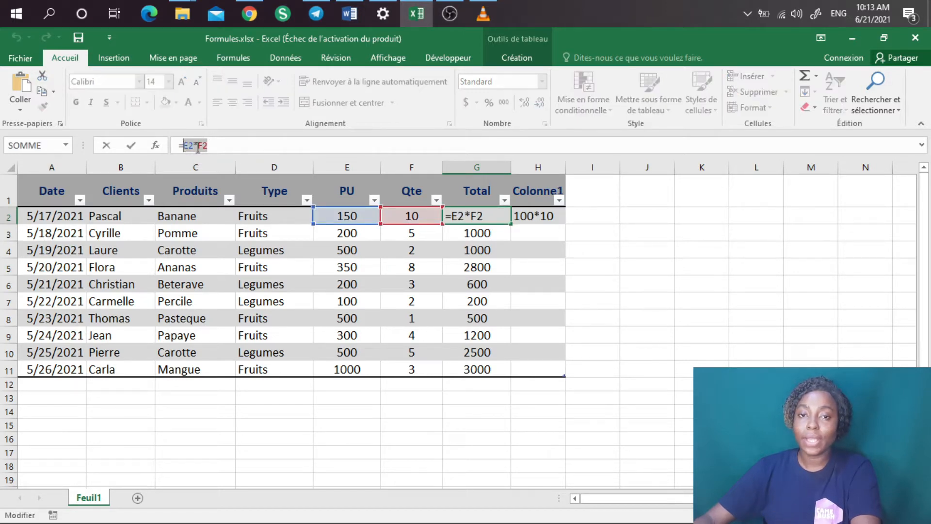
{"action": "left_click", "coordinate": [189, 145]}
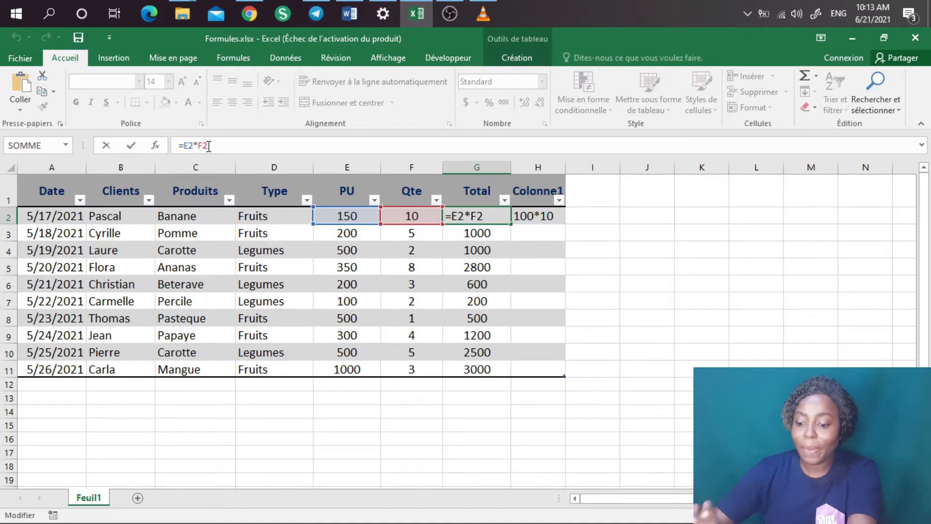
{"action": "left_click_drag", "start_coordinate": [208, 146], "coordinate": [184, 145]}
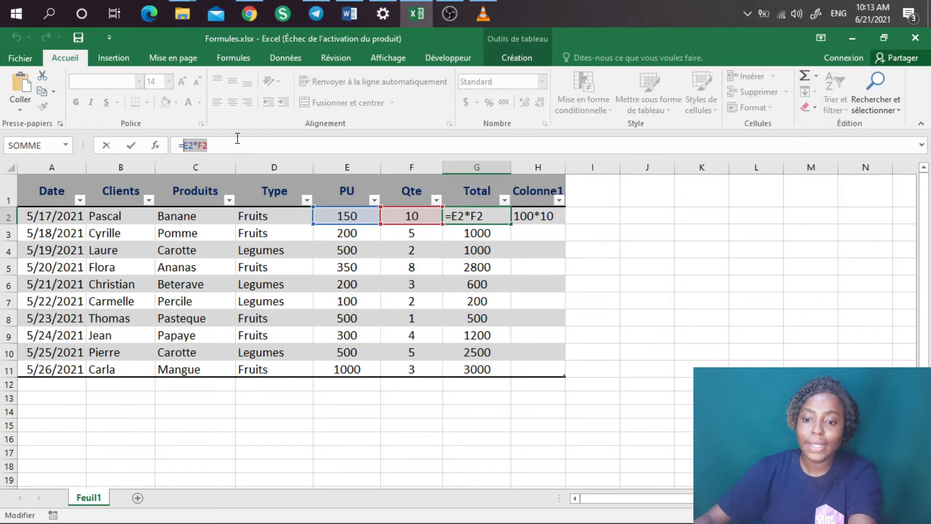
{"action": "type", "text": "PRO"}
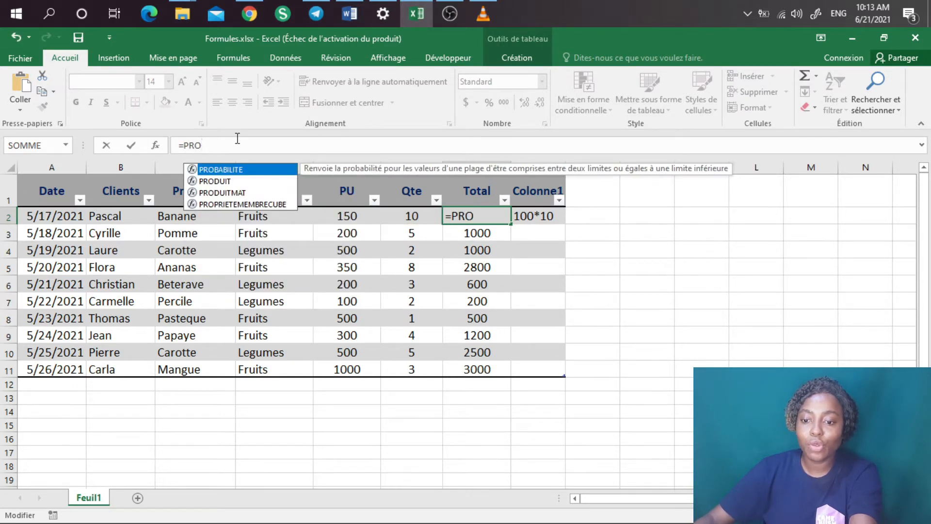
{"action": "double_click", "coordinate": [215, 181]}
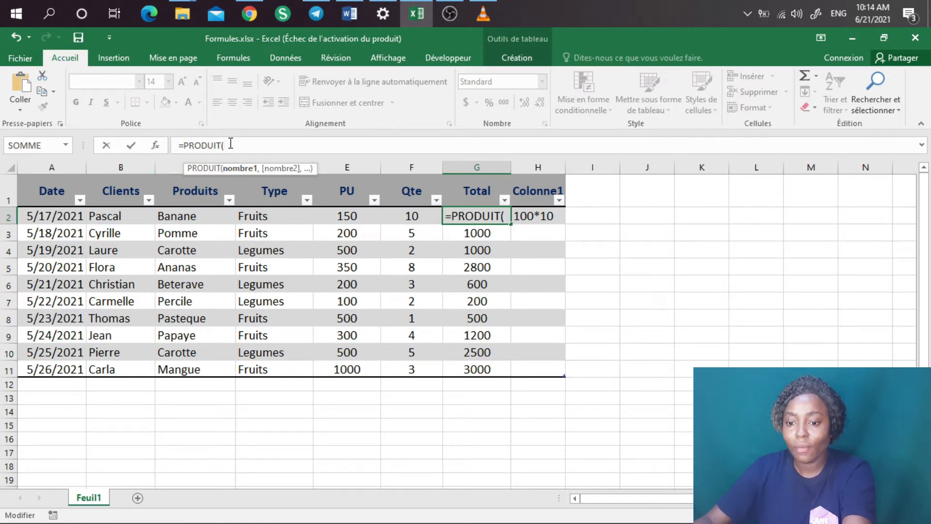
{"action": "type", "text": "E2"}
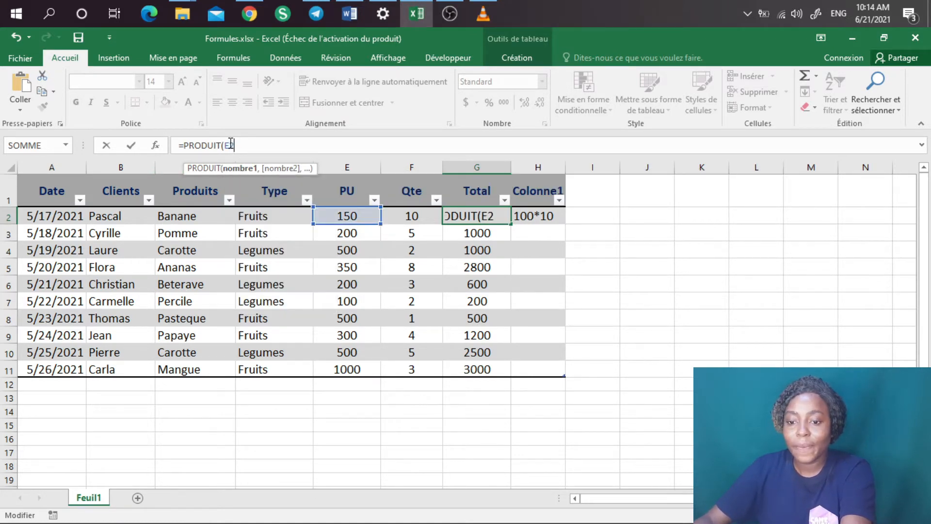
{"action": "type", "text": ","}
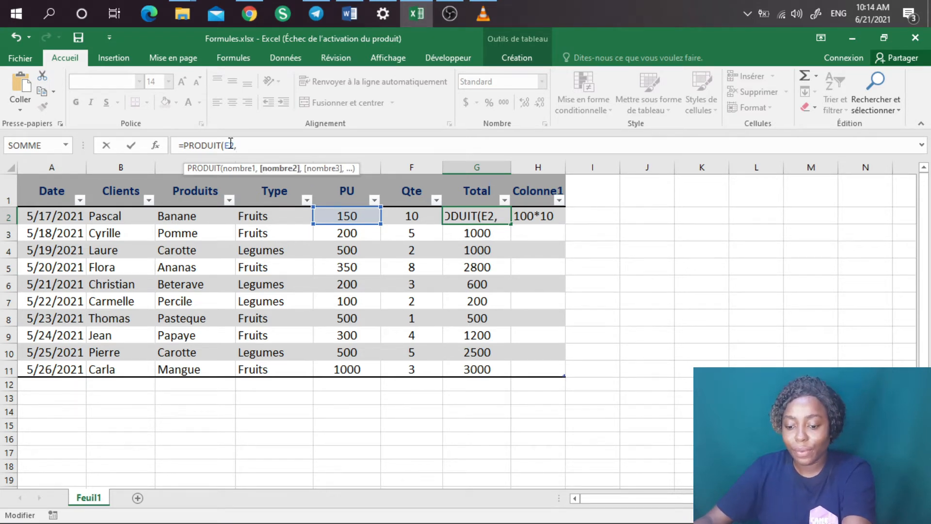
{"action": "type", "text": "F2"}
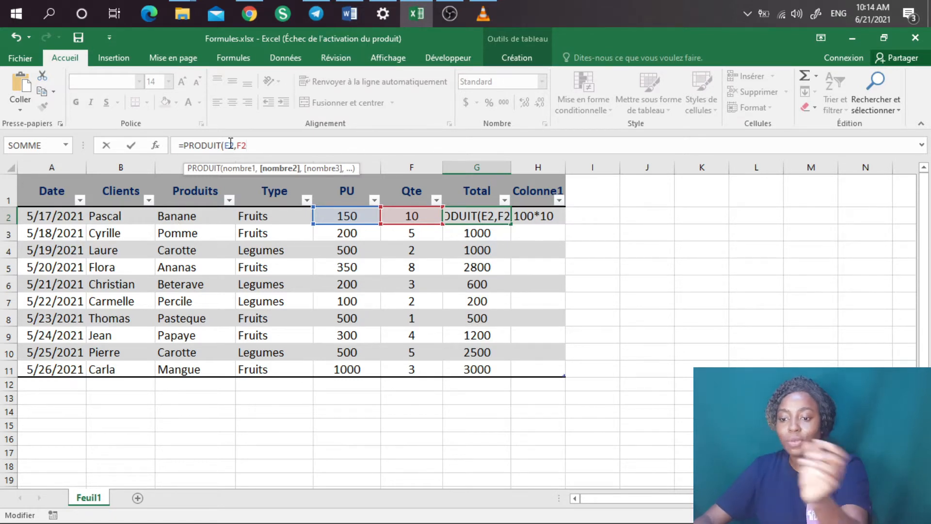
{"action": "type", "text": ")"}
{"action": "key", "text": "Return"}
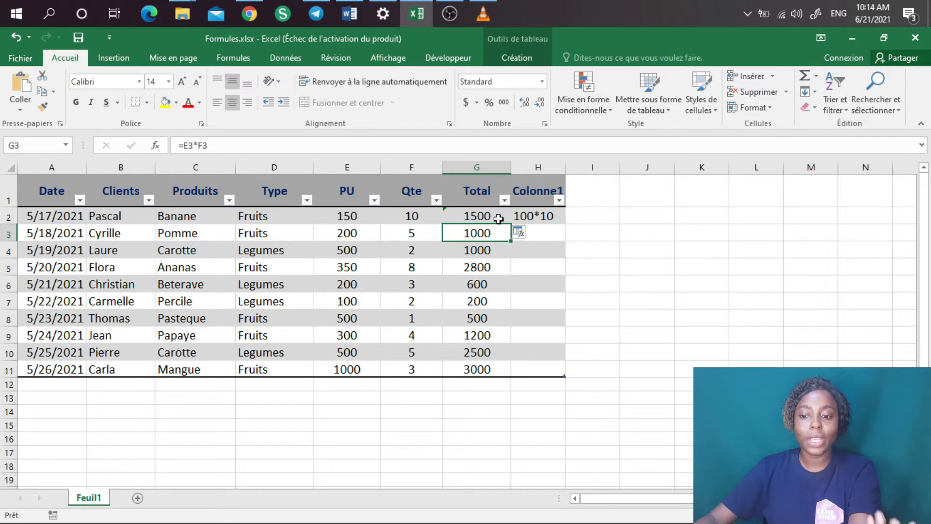
Fill the PRODUIT formula from G2 down to G11 and check the copied formulas in the Total column.
{"action": "left_click", "coordinate": [499, 216]}
{"action": "left_click_drag", "start_coordinate": [514, 223], "coordinate": [507, 366]}
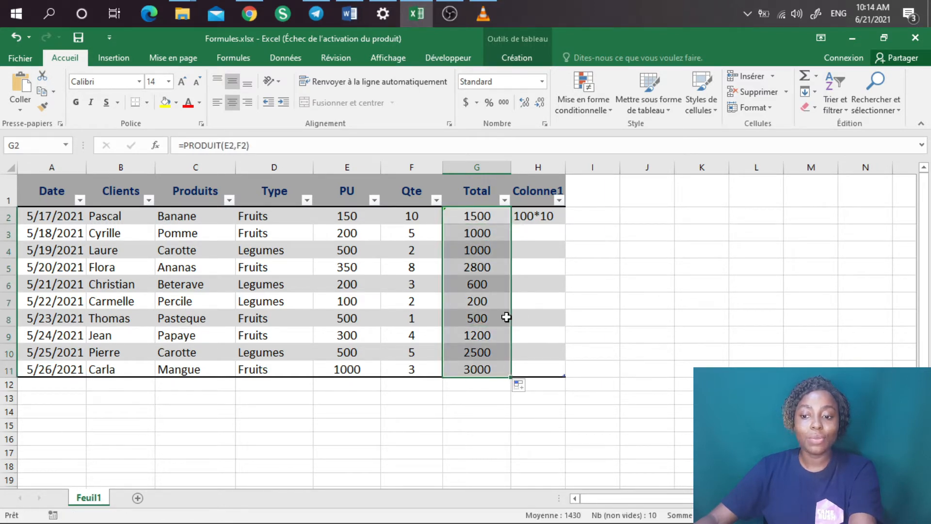
{"action": "left_click", "coordinate": [483, 369]}
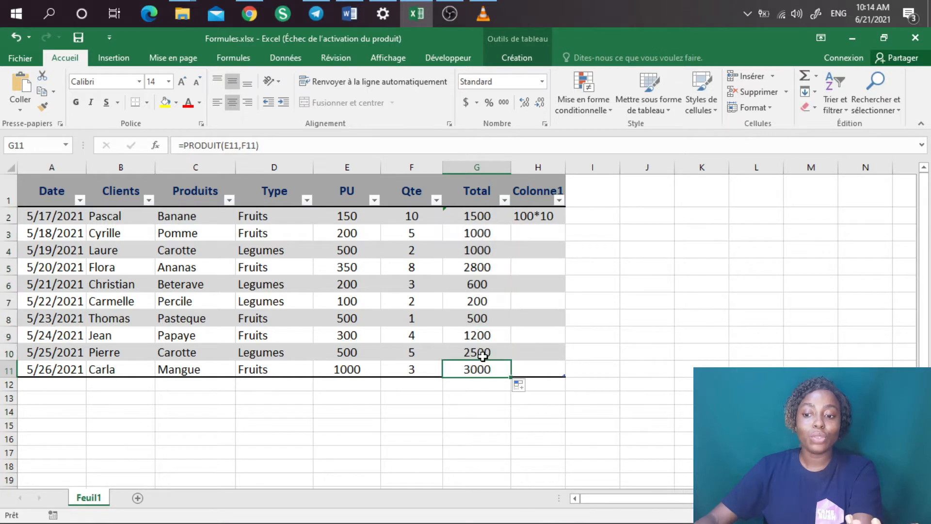
{"action": "left_click", "coordinate": [482, 353]}
{"action": "left_click", "coordinate": [479, 336]}
{"action": "left_click", "coordinate": [483, 315]}
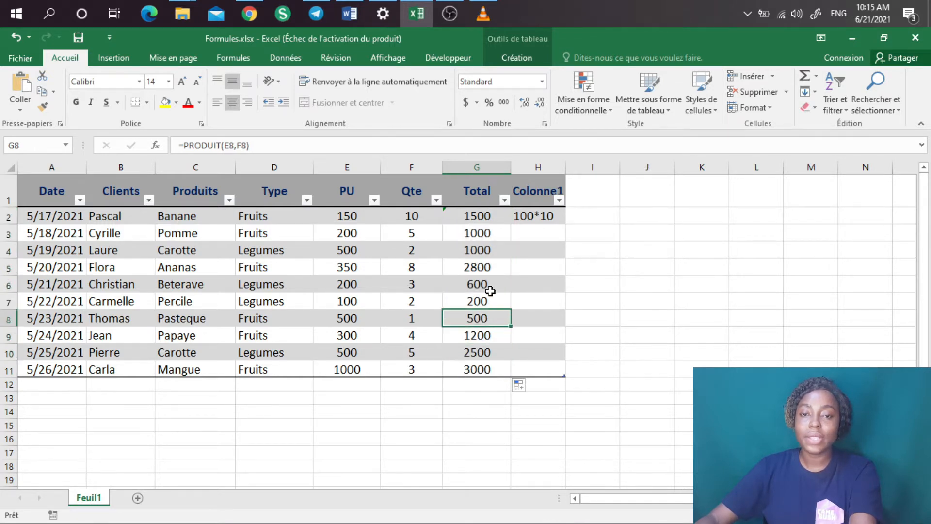
{"action": "left_click", "coordinate": [490, 289]}
{"action": "left_click", "coordinate": [490, 267]}
{"action": "left_click", "coordinate": [479, 252]}
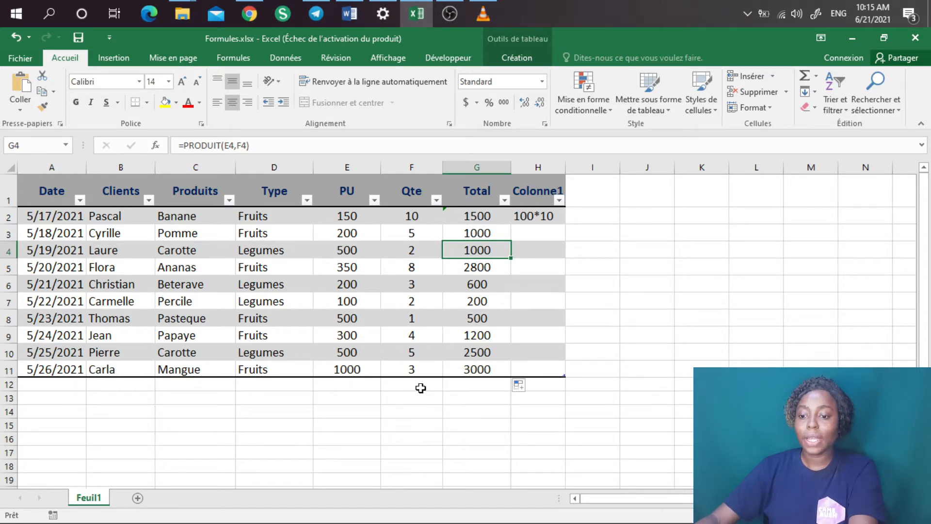
Sum the Qte column in F13 with the SOMME function over F2 to F11.
{"action": "left_click", "coordinate": [406, 396]}
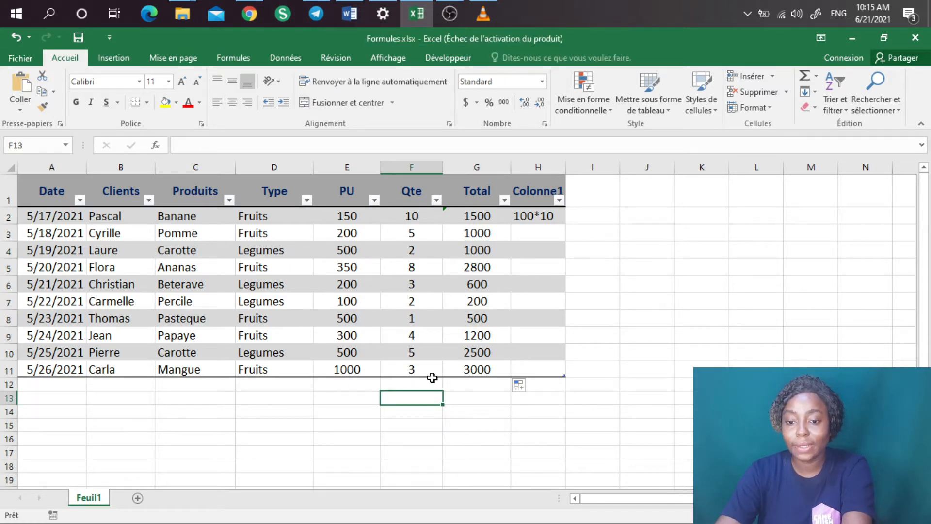
{"action": "type", "text": "="}
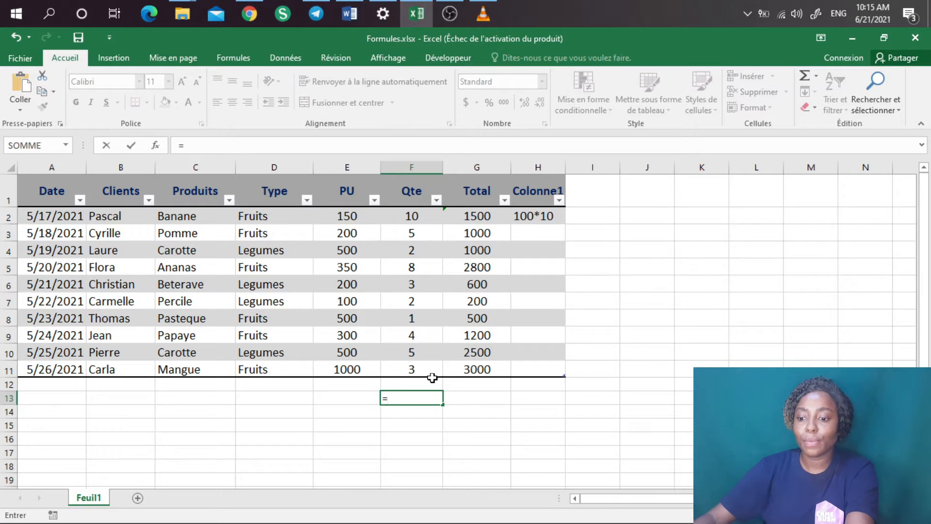
{"action": "type", "text": "SOM"}
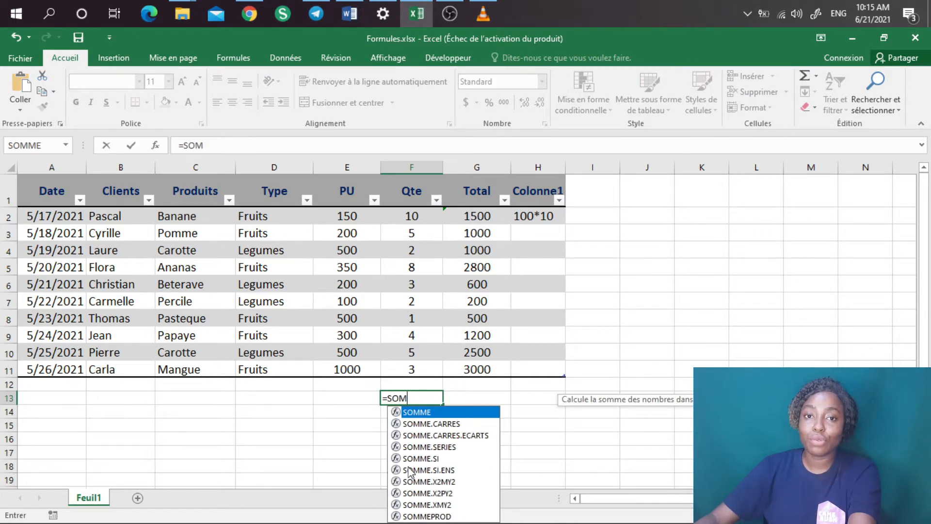
{"action": "double_click", "coordinate": [415, 413]}
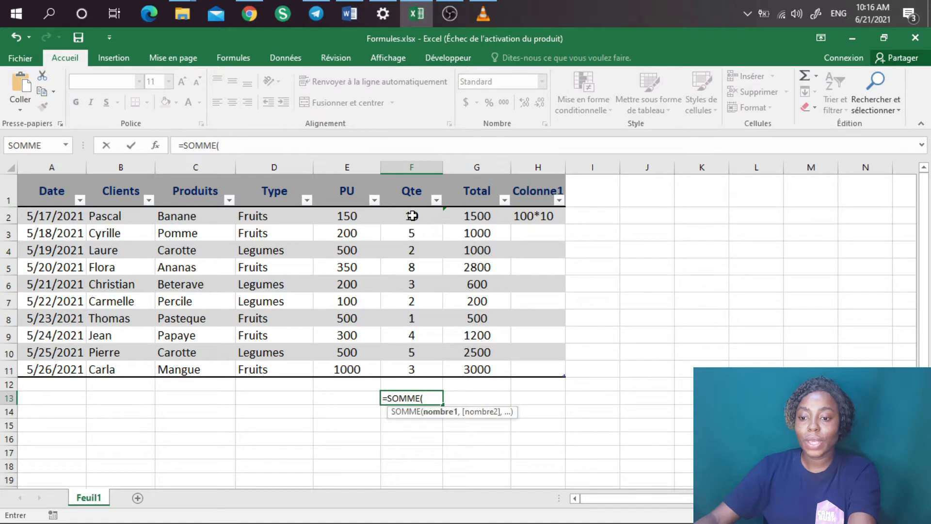
{"action": "left_click_drag", "start_coordinate": [412, 216], "coordinate": [427, 370]}
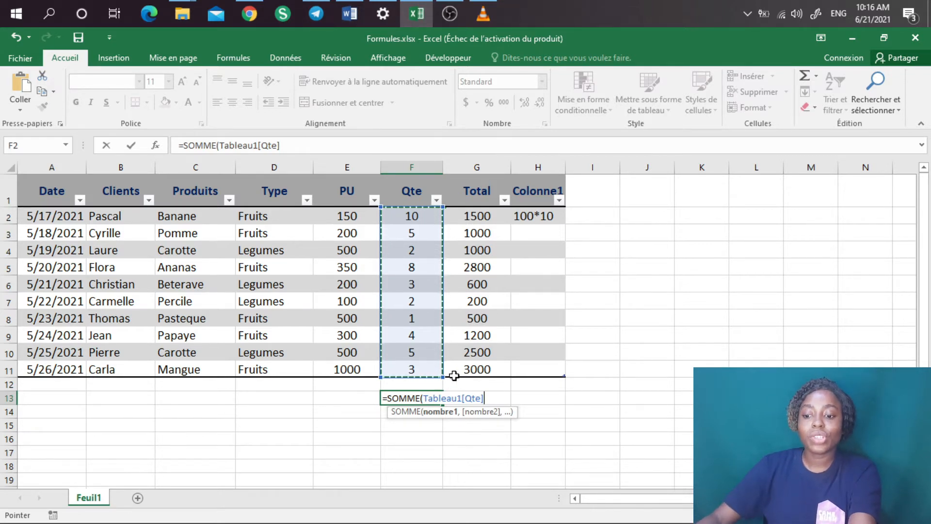
{"action": "key", "text": "Return"}
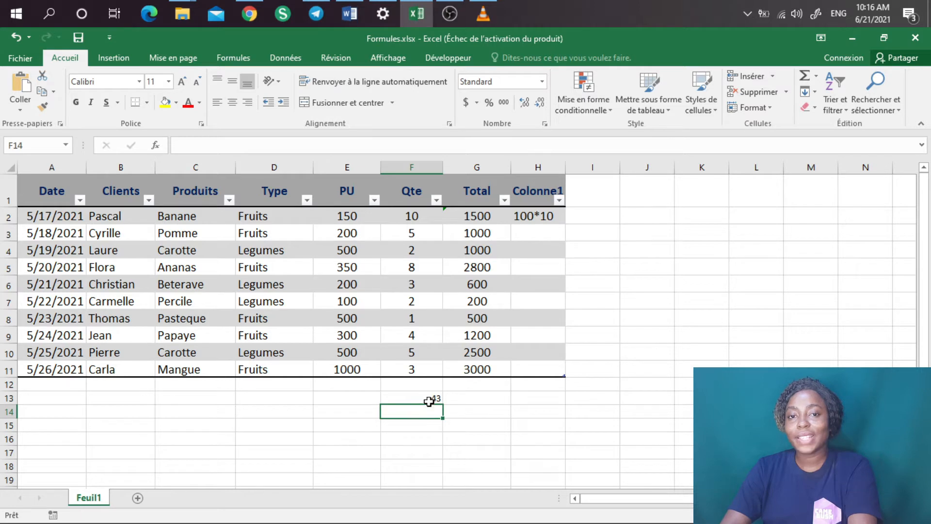
Calculate the average of the Total column, G2 to G11, in G14 with the MOYENNE function.
{"action": "left_click", "coordinate": [482, 411]}
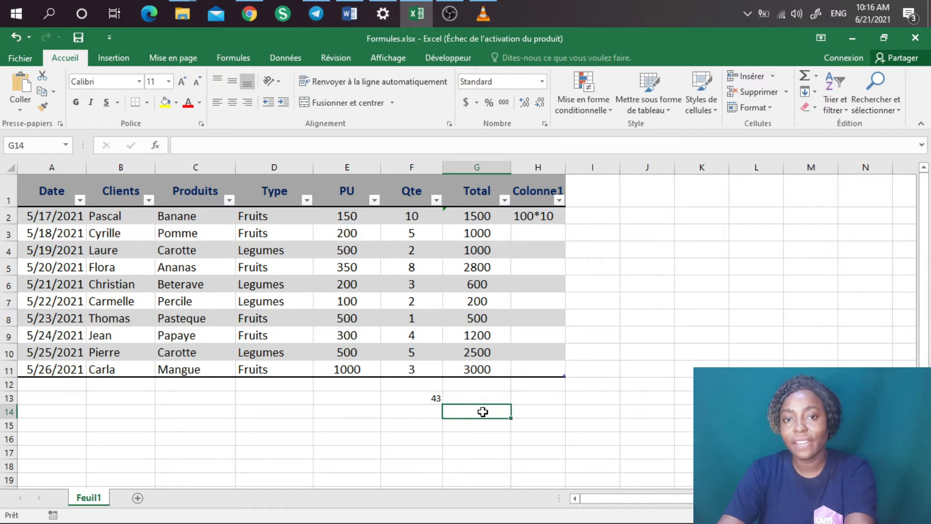
{"action": "type", "text": "="}
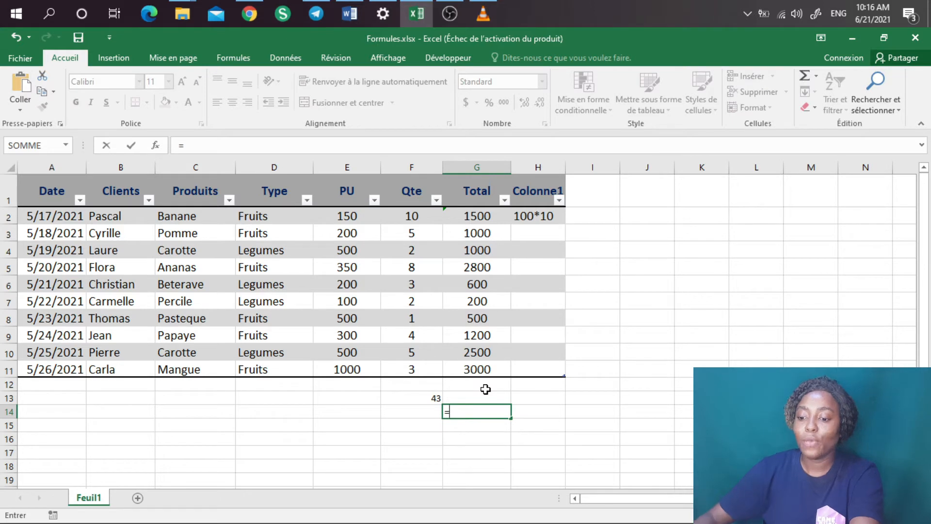
{"action": "type", "text": "MOY"}
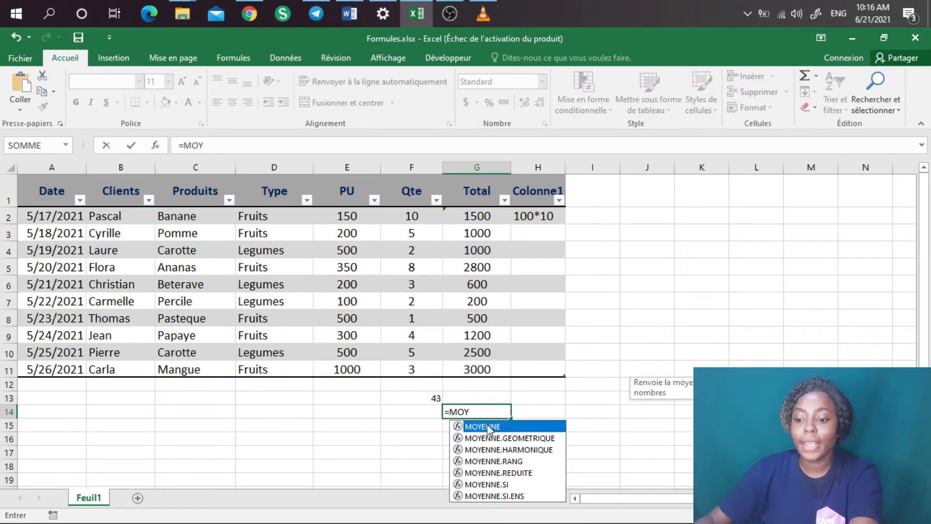
{"action": "double_click", "coordinate": [488, 429]}
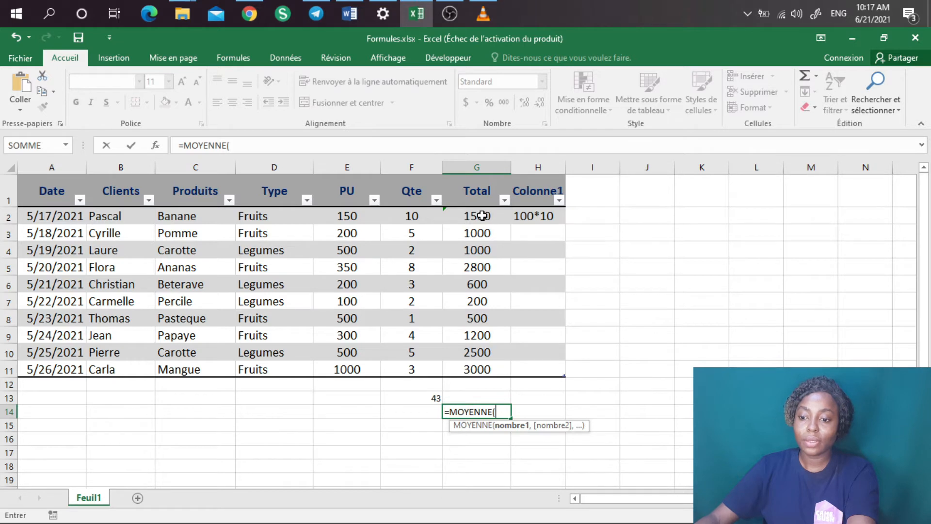
{"action": "left_click_drag", "start_coordinate": [483, 214], "coordinate": [477, 368]}
{"action": "key", "text": "Return"}
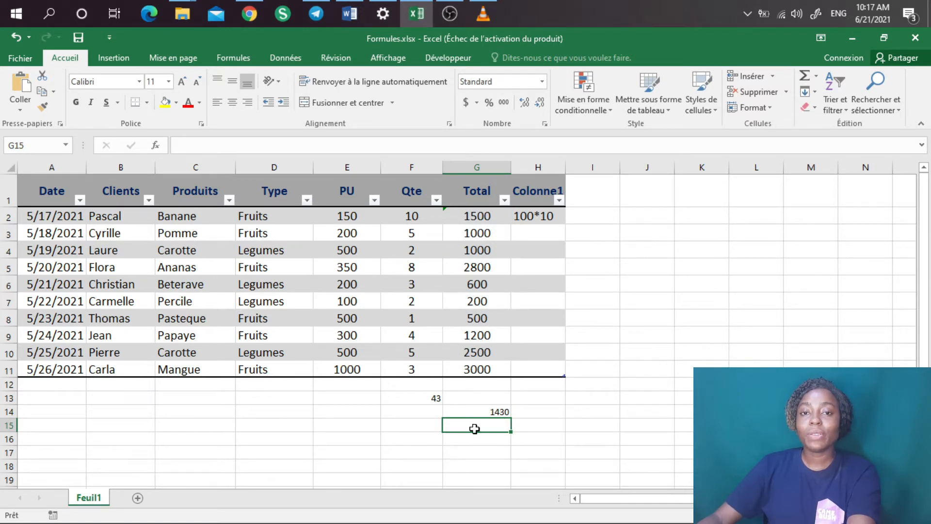
Calculate the smallest value of the Qte column in D14 with the MIN function.
{"action": "left_click", "coordinate": [288, 416]}
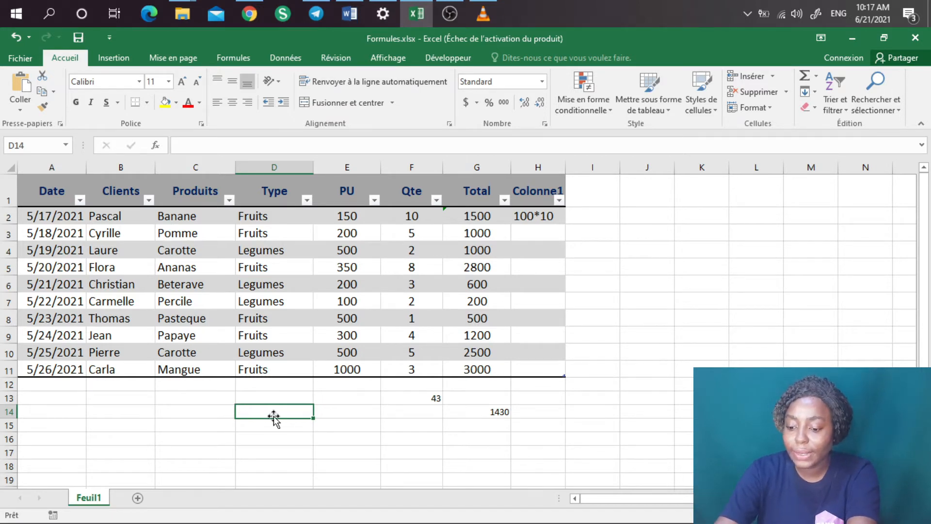
{"action": "type", "text": "=MIN"}
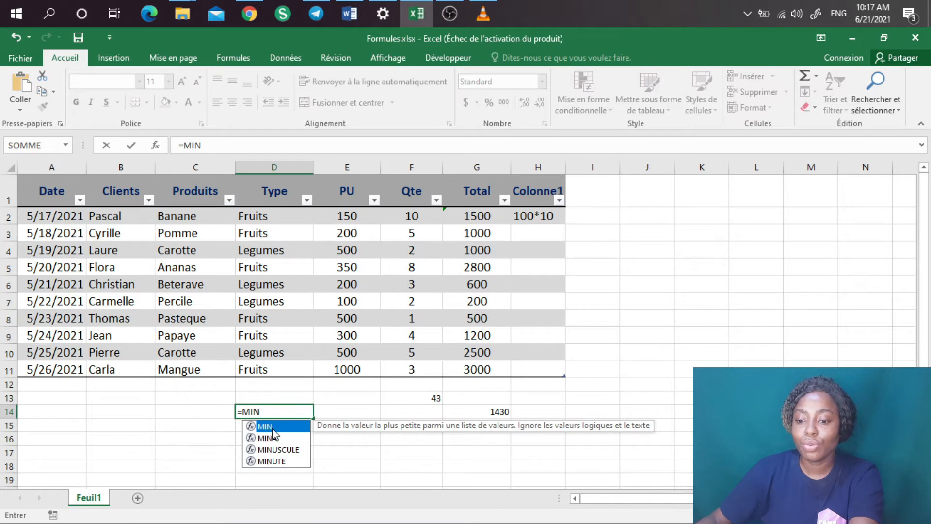
{"action": "type", "text": "("}
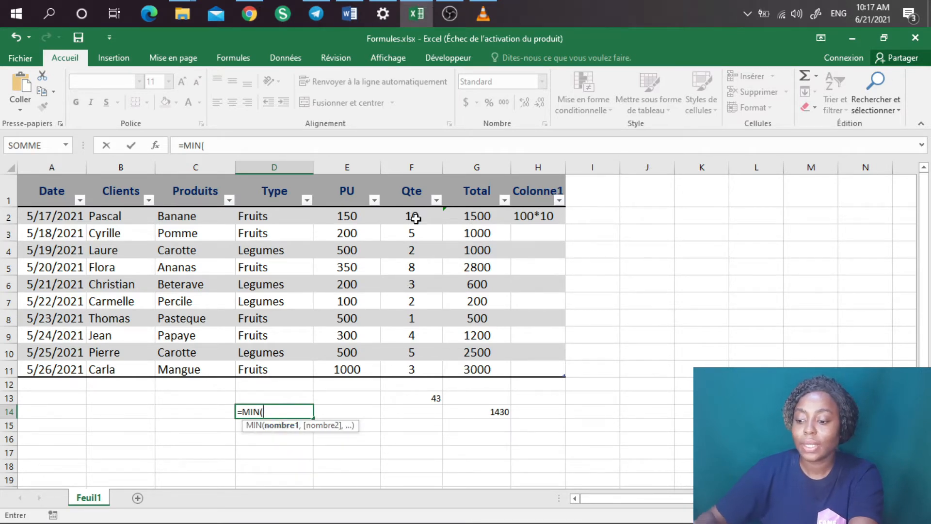
{"action": "left_click_drag", "start_coordinate": [416, 218], "coordinate": [412, 356]}
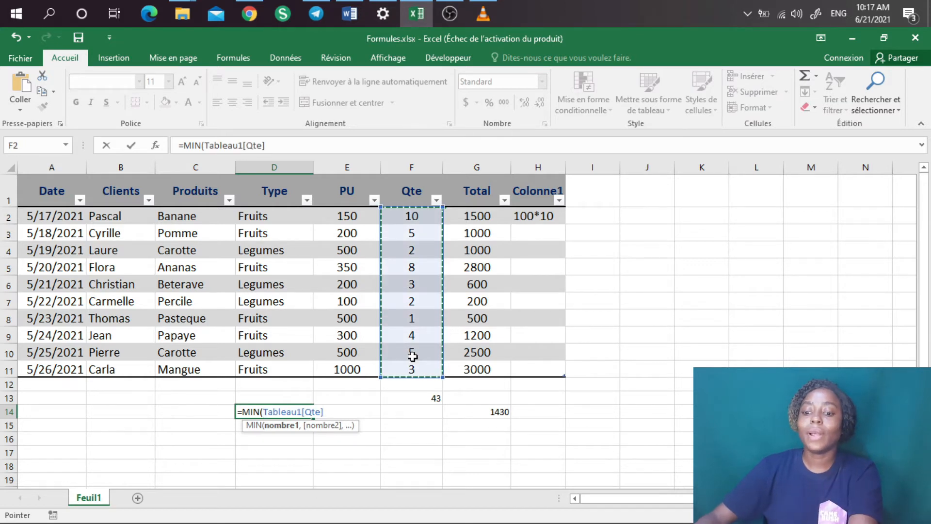
{"action": "key", "text": "Return"}
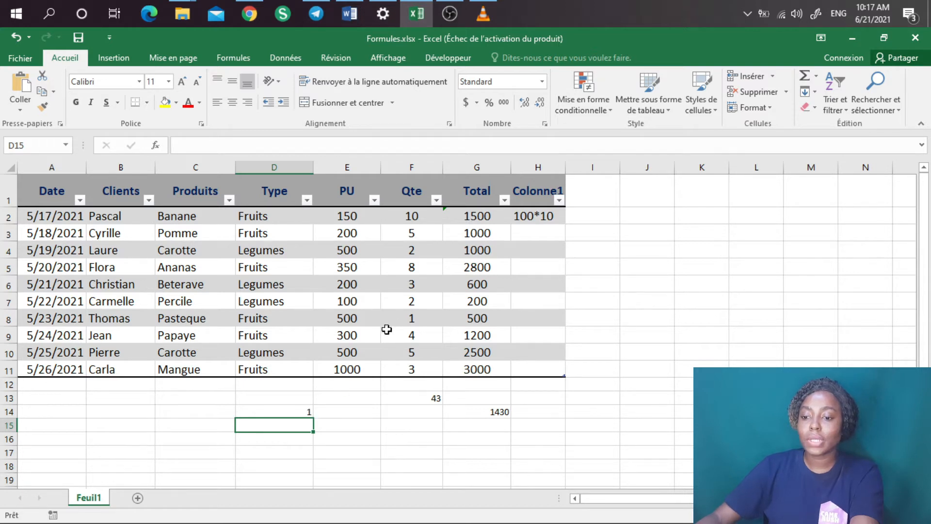
Set the Pomme quantity in F3 to 0 to test the MIN formula in D14, and restore it to 5.
{"action": "left_click", "coordinate": [415, 234]}
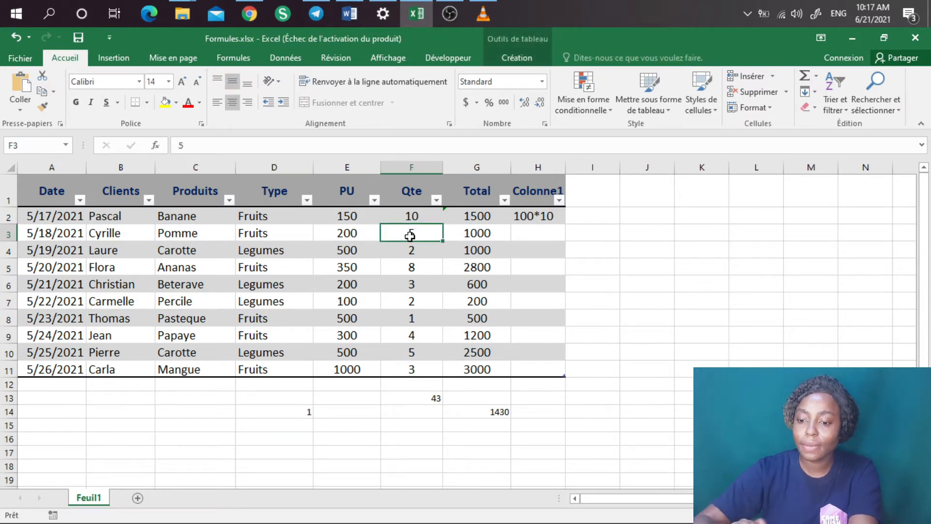
{"action": "type", "text": "0"}
{"action": "key", "text": "Return"}
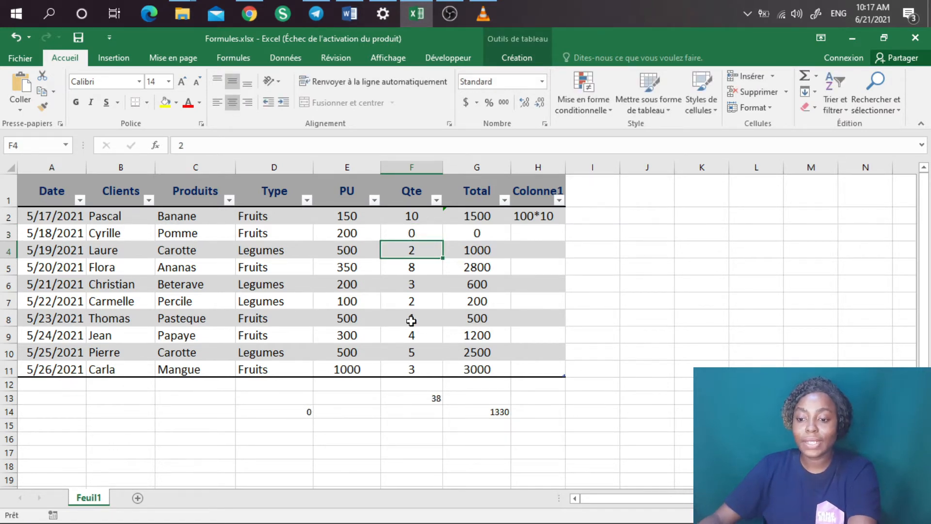
{"action": "left_click", "coordinate": [423, 230]}
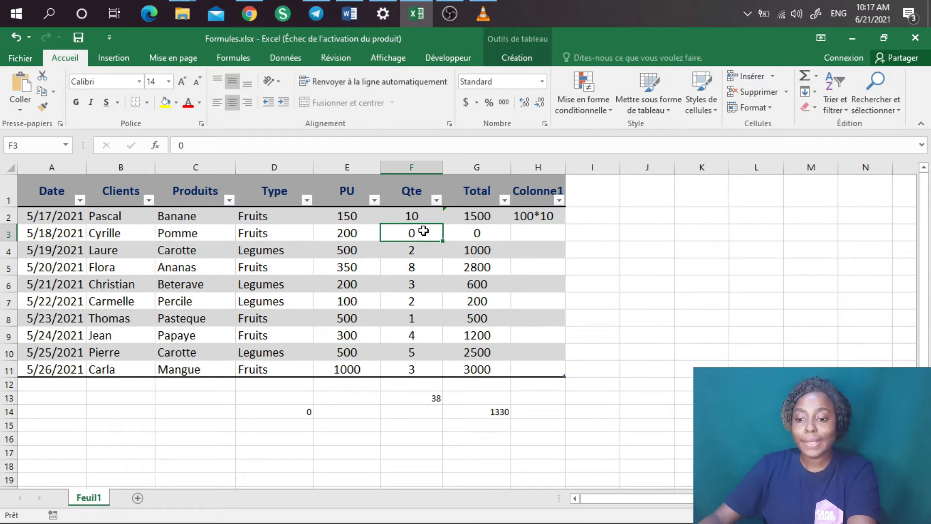
{"action": "type", "text": "5"}
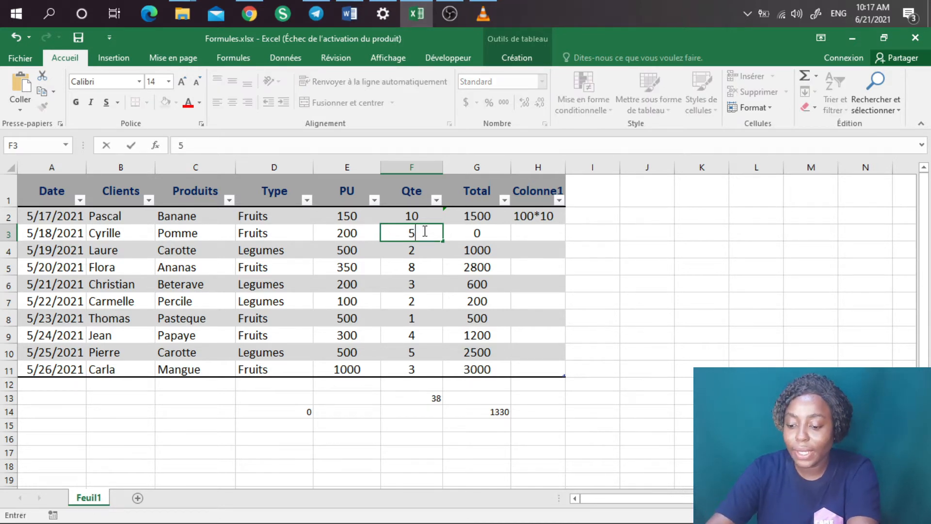
{"action": "key", "text": "Return"}
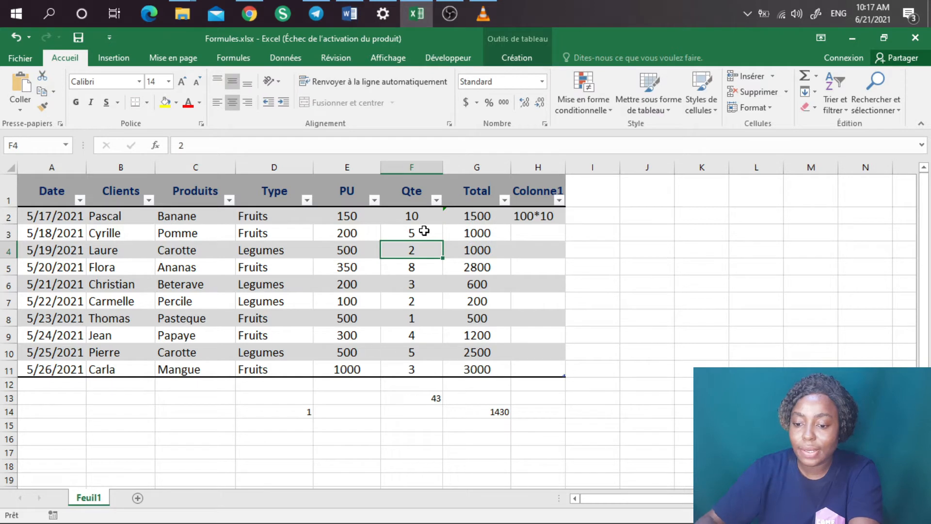
Calculate the largest value of the Qte column in E15 with the MAX function.
{"action": "left_click", "coordinate": [338, 422]}
{"action": "type", "text": "=MAX"}
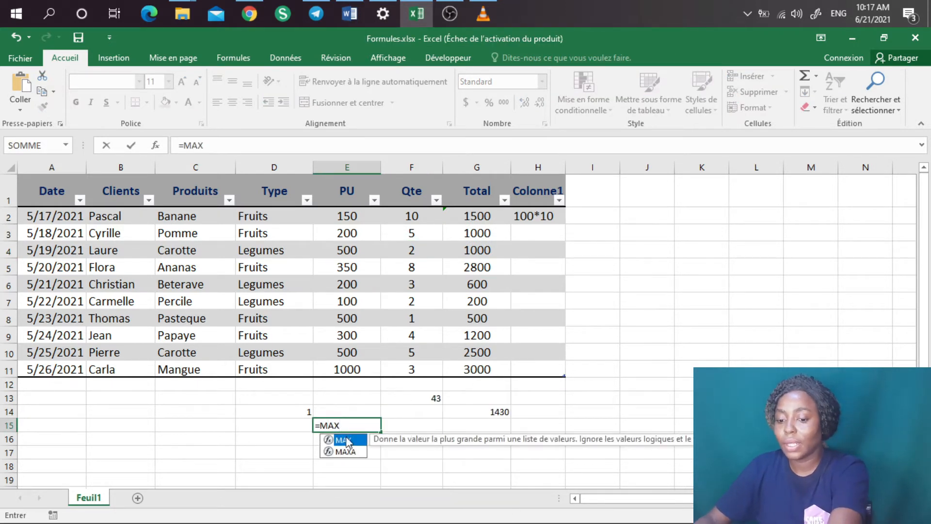
{"action": "double_click", "coordinate": [348, 441]}
{"action": "left_click_drag", "start_coordinate": [421, 216], "coordinate": [411, 358]}
{"action": "key", "text": "Return"}
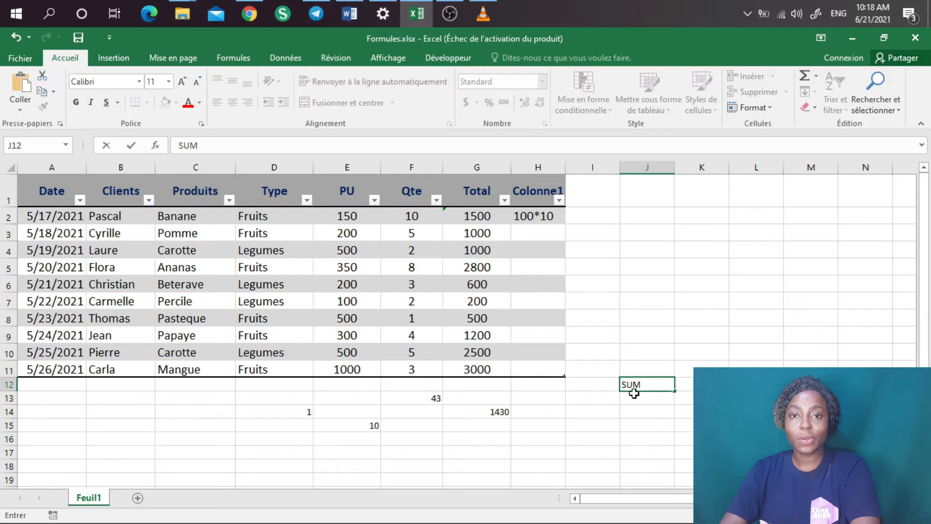
Count the numeric cells of the PU column, E2 to E11, in C13 with the NB function.
{"action": "left_click", "coordinate": [174, 396]}
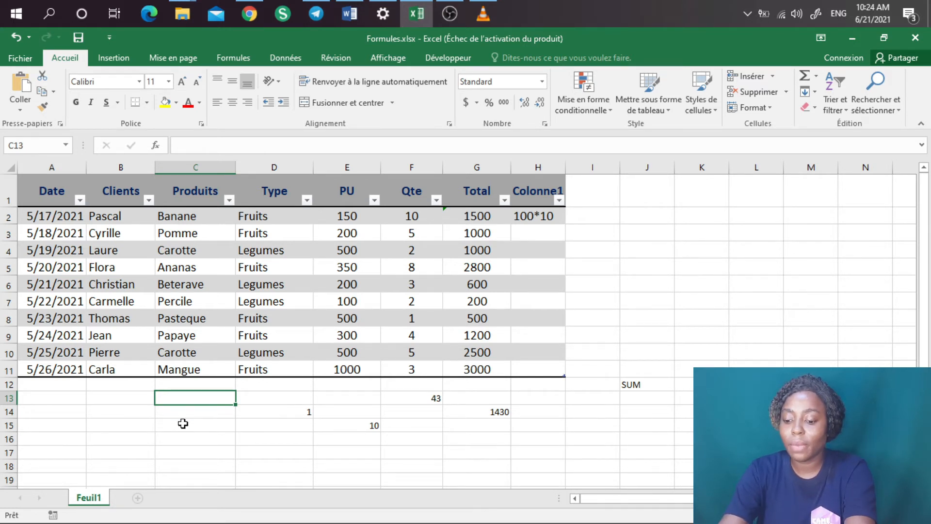
{"action": "type", "text": "="}
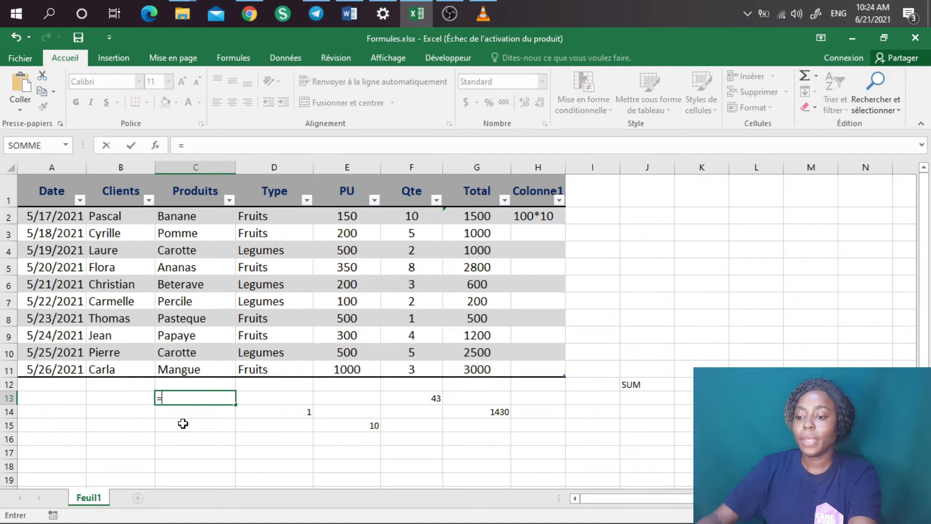
{"action": "type", "text": "NB"}
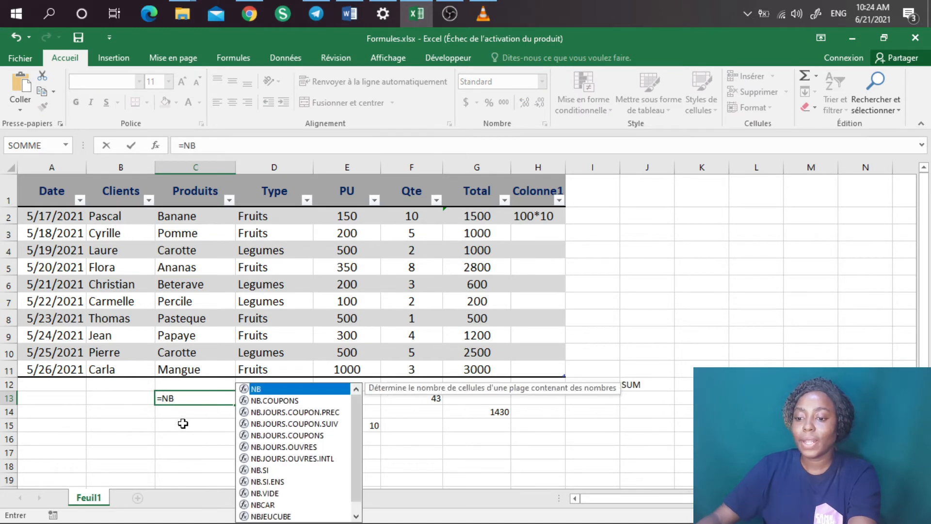
{"action": "double_click", "coordinate": [276, 389]}
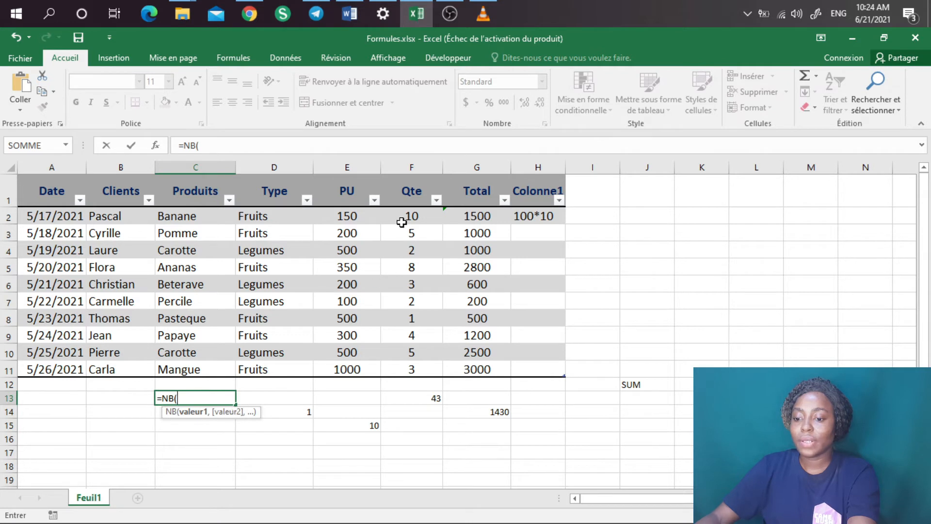
{"action": "left_click_drag", "start_coordinate": [351, 213], "coordinate": [331, 369]}
{"action": "key", "text": "Return"}
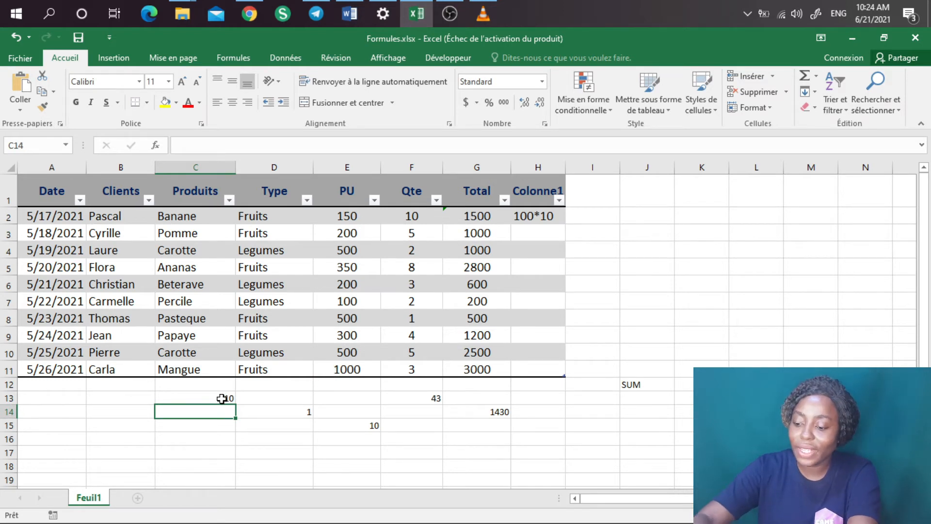
Apply the NB function to the Clients column, B2 to B11, in C14 and compare its formula with the one in C13.
{"action": "type", "text": "=NB"}
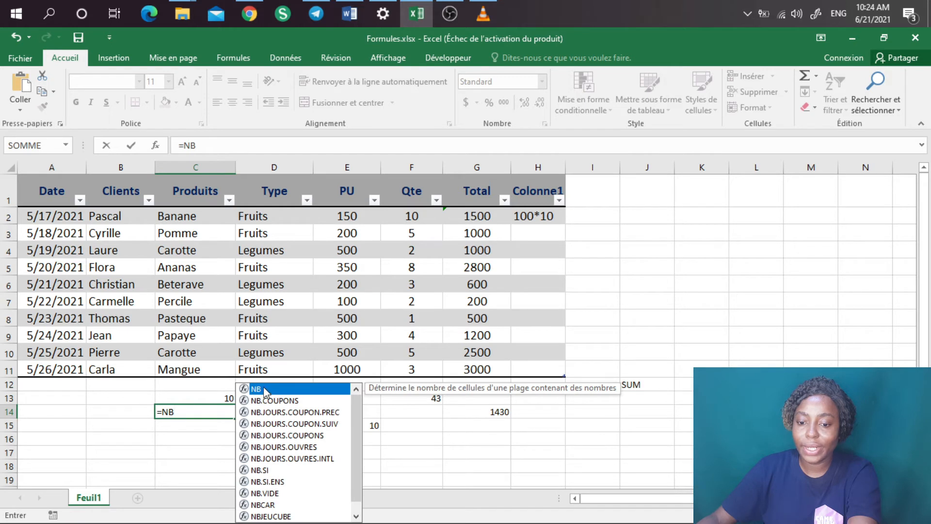
{"action": "double_click", "coordinate": [266, 389]}
{"action": "left_click_drag", "start_coordinate": [122, 218], "coordinate": [109, 369]}
{"action": "key", "text": "Return"}
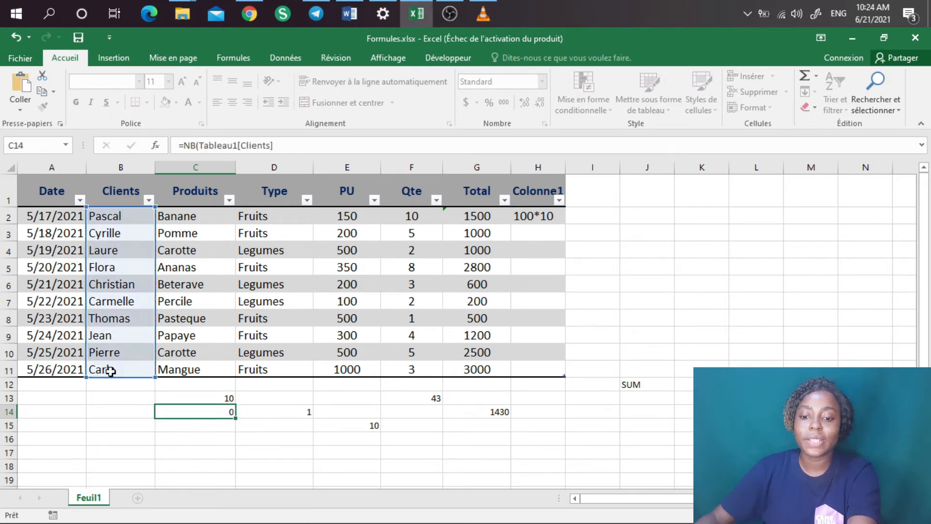
{"action": "left_click", "coordinate": [226, 412]}
{"action": "left_click", "coordinate": [222, 396]}
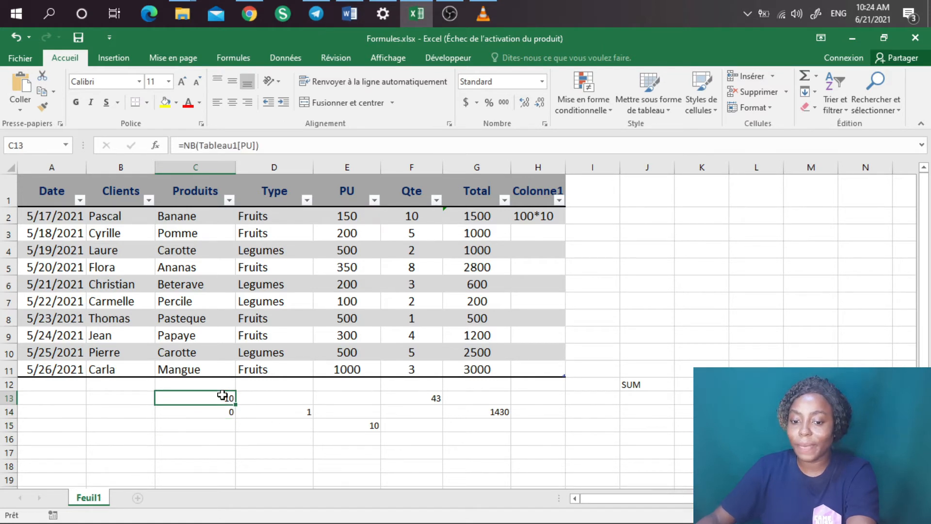
{"action": "left_click", "coordinate": [230, 411]}
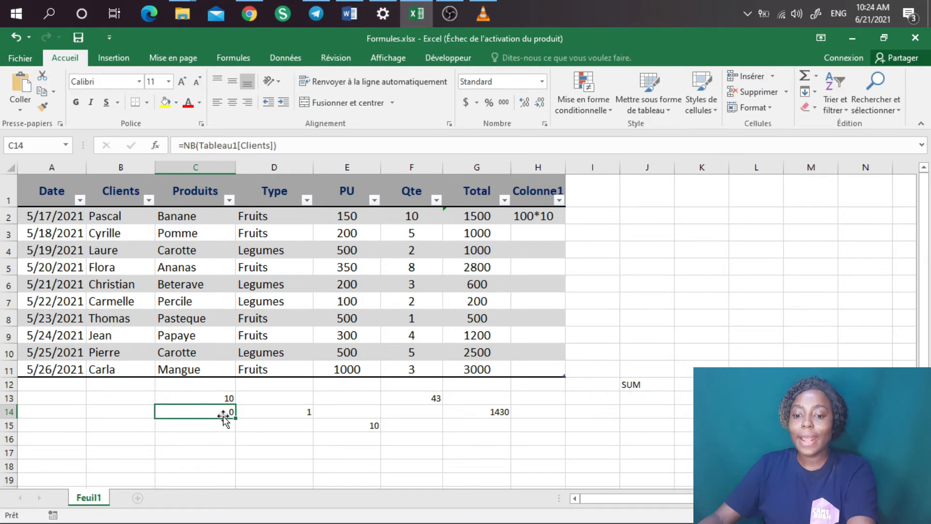
{"action": "left_click", "coordinate": [112, 416]}
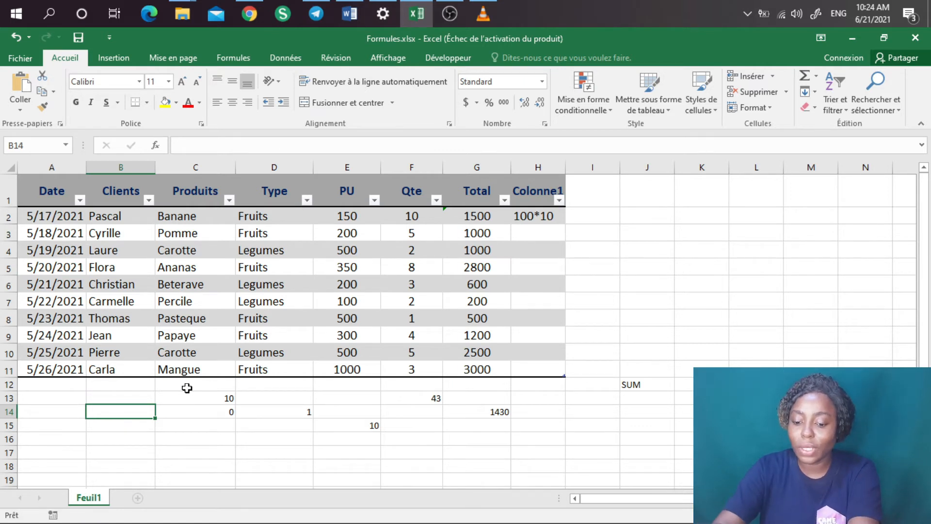
Change the function in C14 from NB to NBVAL to count the non-empty cells of the Clients column.
{"action": "double_click", "coordinate": [207, 415]}
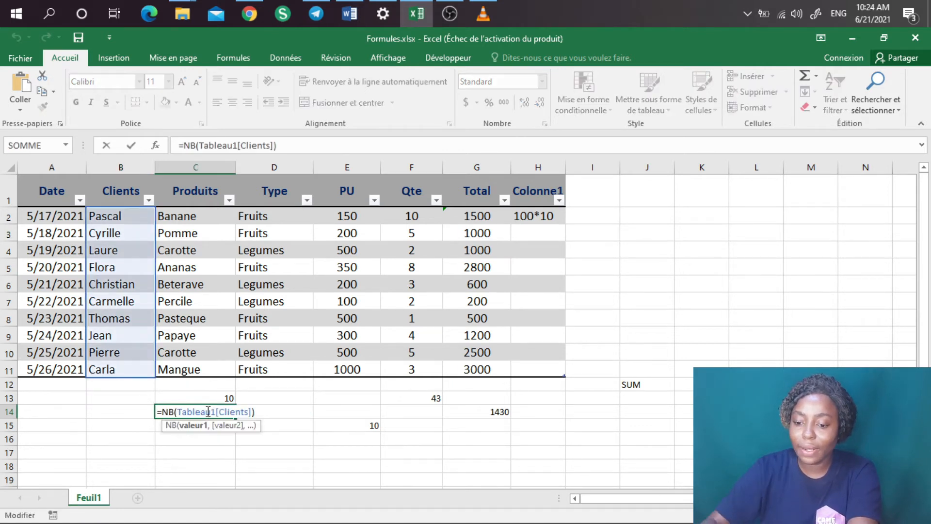
{"action": "left_click", "coordinate": [176, 412]}
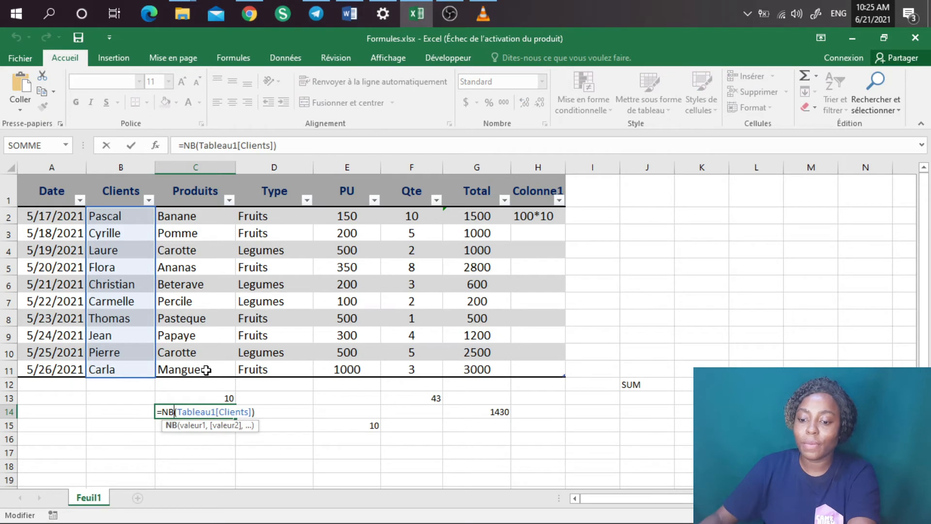
{"action": "type", "text": "V"}
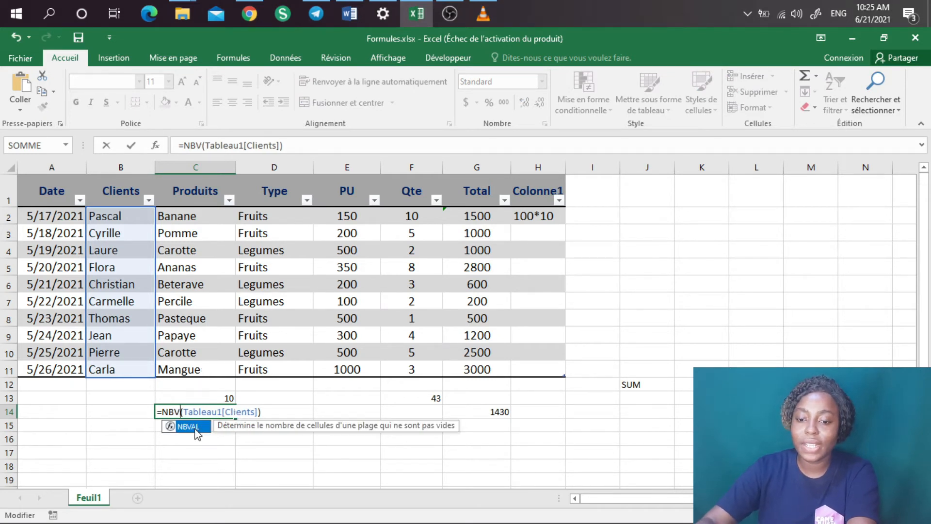
{"action": "type", "text": "AL"}
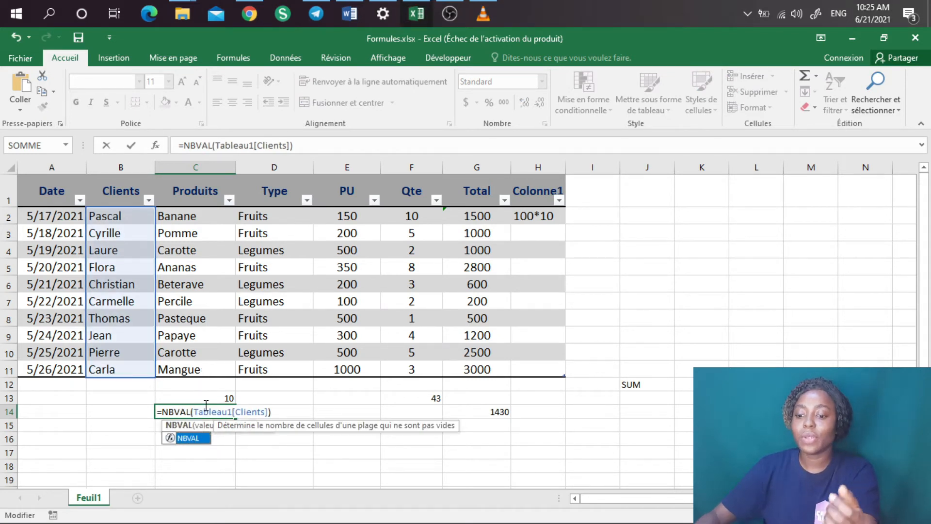
{"action": "key", "text": "Return"}
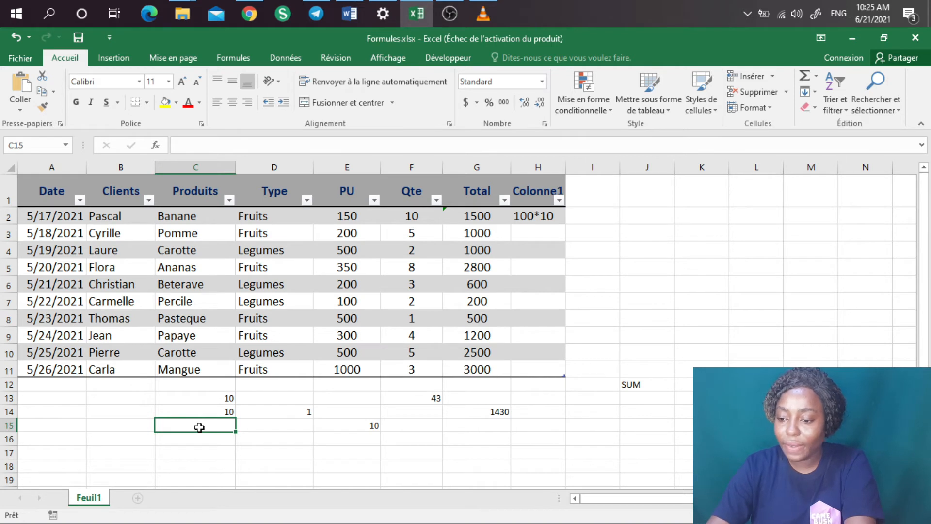
Count the empty cells of Colonne1, H2 to H11, in C15 with the NB.VIDE function.
{"action": "type", "text": "NB"}
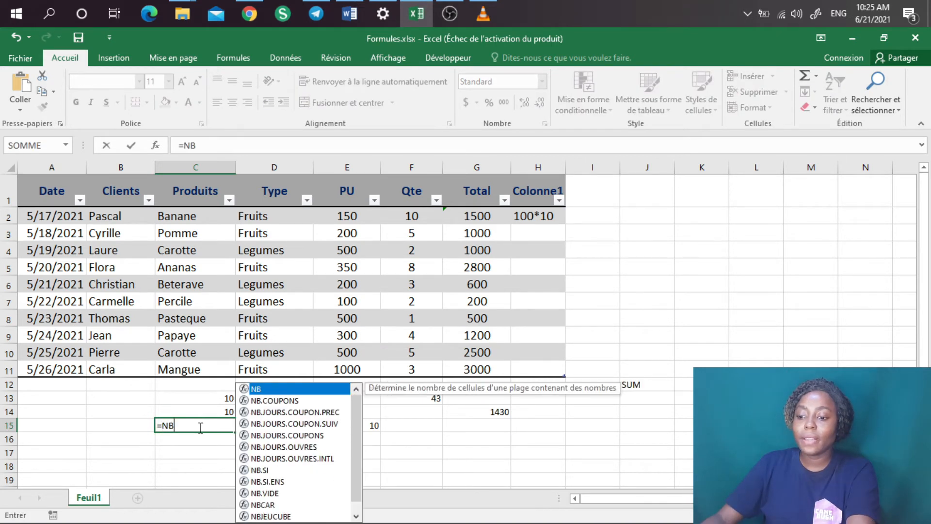
{"action": "type", "text": "V"}
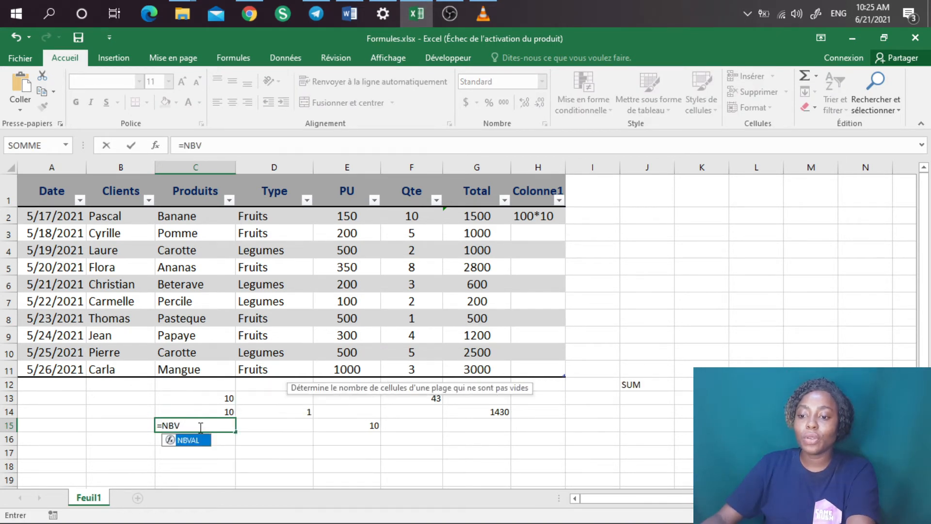
{"action": "key", "text": "BackSpace"}
{"action": "type", "text": "."}
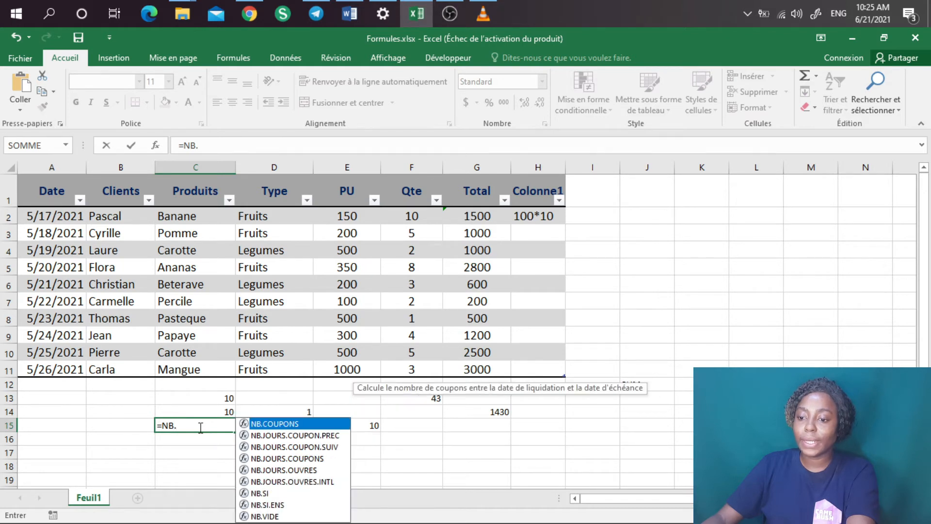
{"action": "double_click", "coordinate": [265, 516]}
{"action": "left_click_drag", "start_coordinate": [544, 216], "coordinate": [544, 367]}
{"action": "key", "text": "Return"}
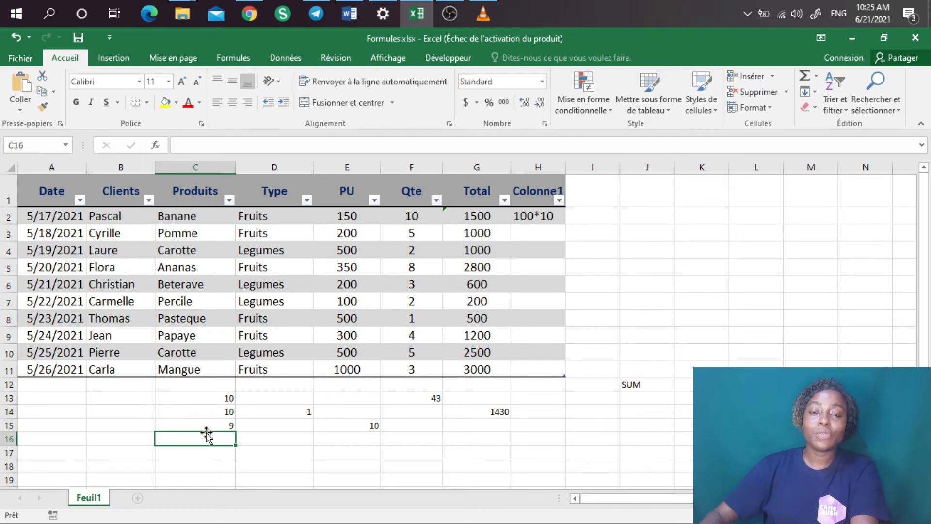
Calculate the number of working days between the dates in A2 and A11 in A15 with the NB.JOURS.OUVRES function.
{"action": "left_click", "coordinate": [54, 422]}
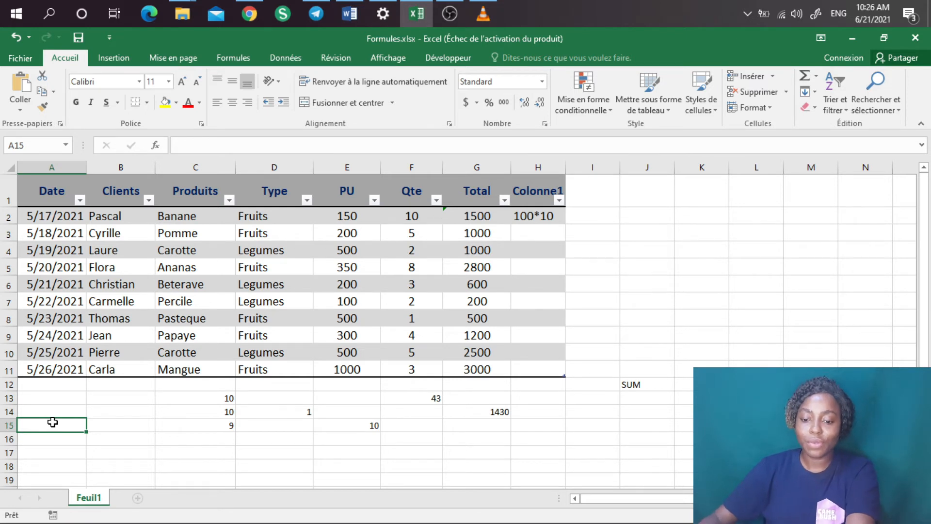
{"action": "type", "text": "=NB"}
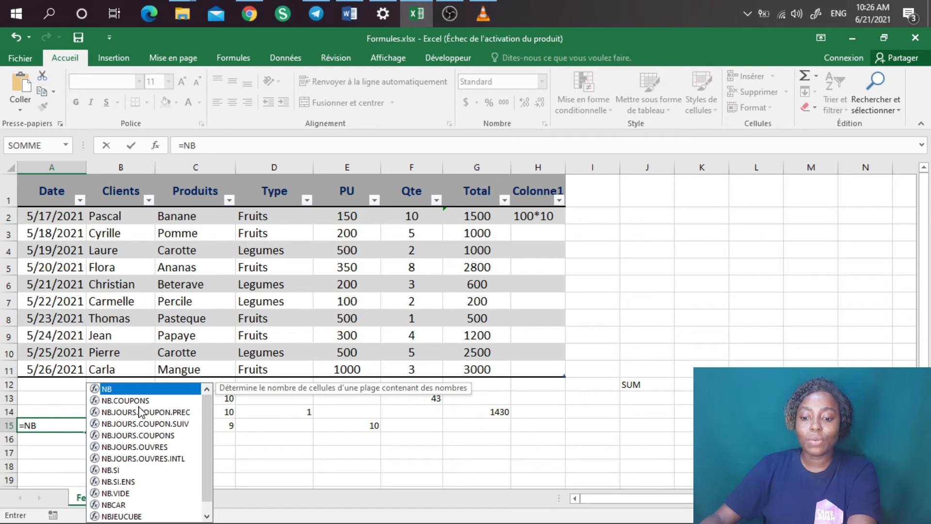
{"action": "double_click", "coordinate": [137, 448]}
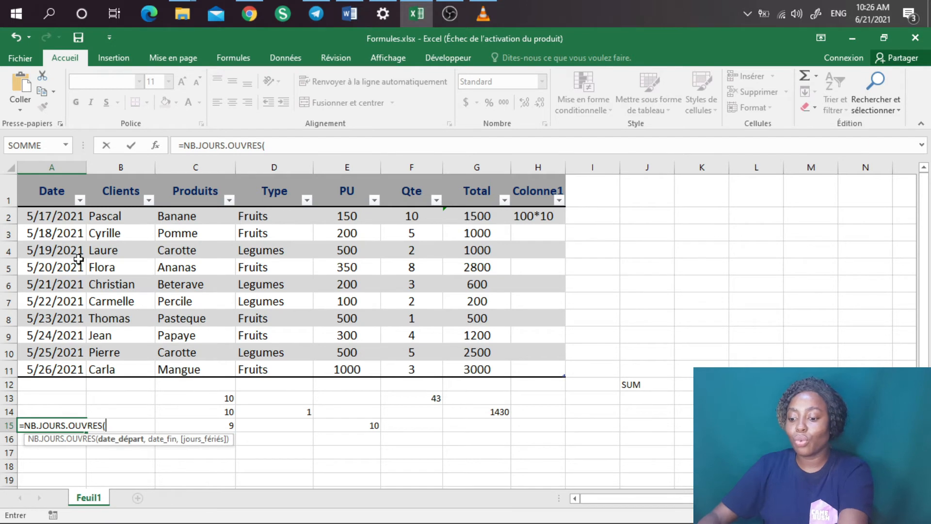
{"action": "left_click", "coordinate": [54, 217]}
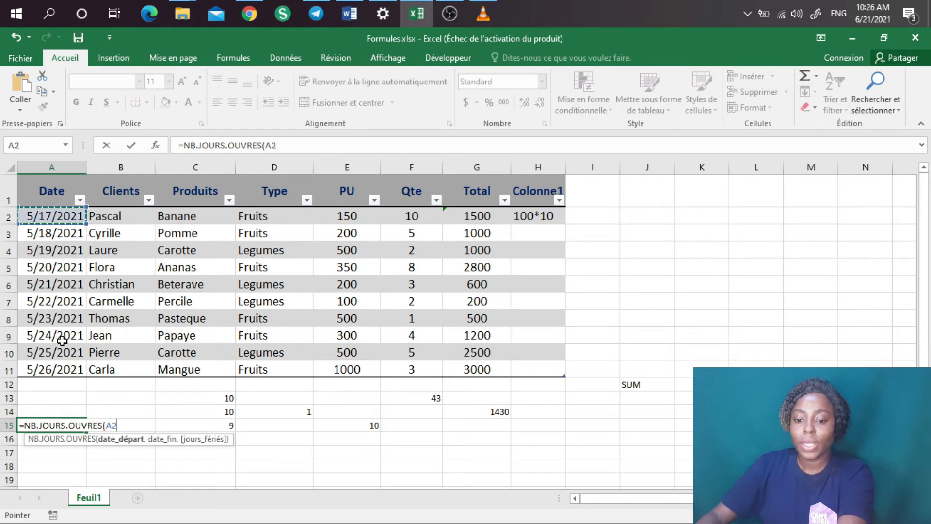
{"action": "type", "text": ","}
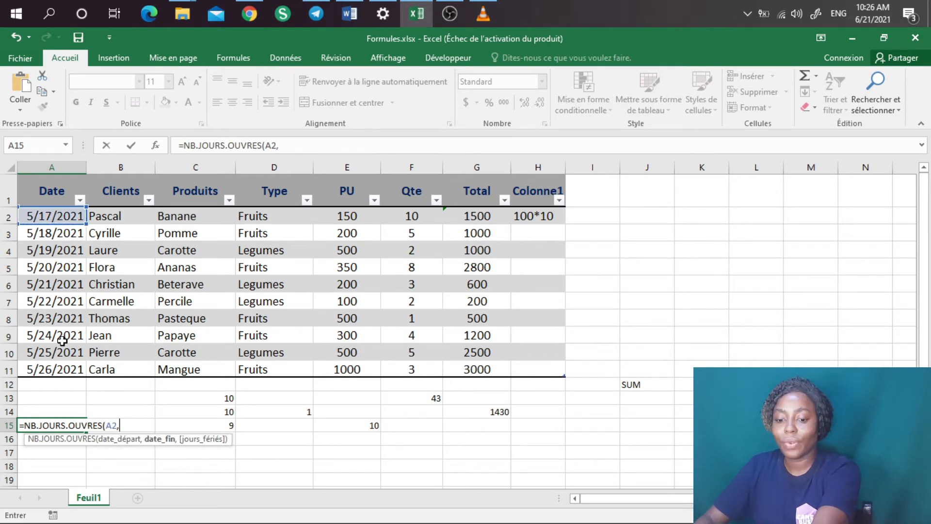
{"action": "left_click", "coordinate": [54, 370]}
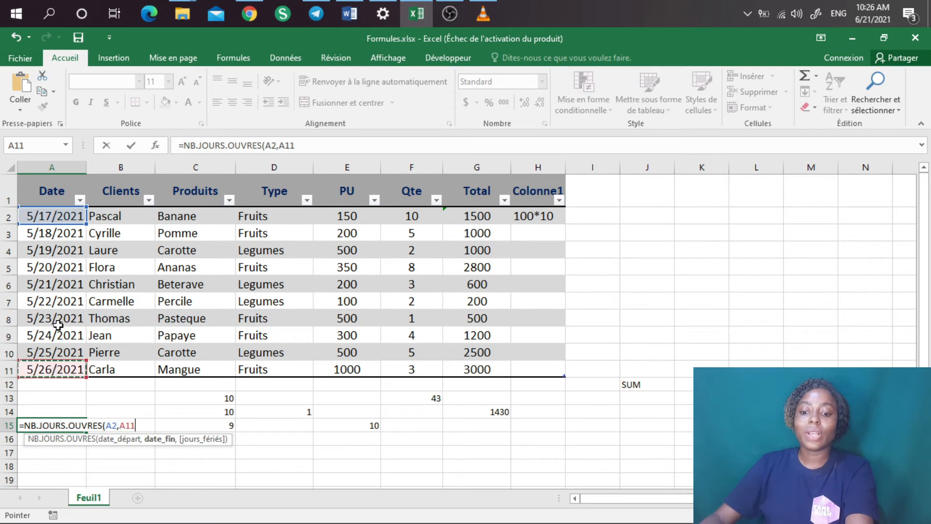
{"action": "key", "text": "Return"}
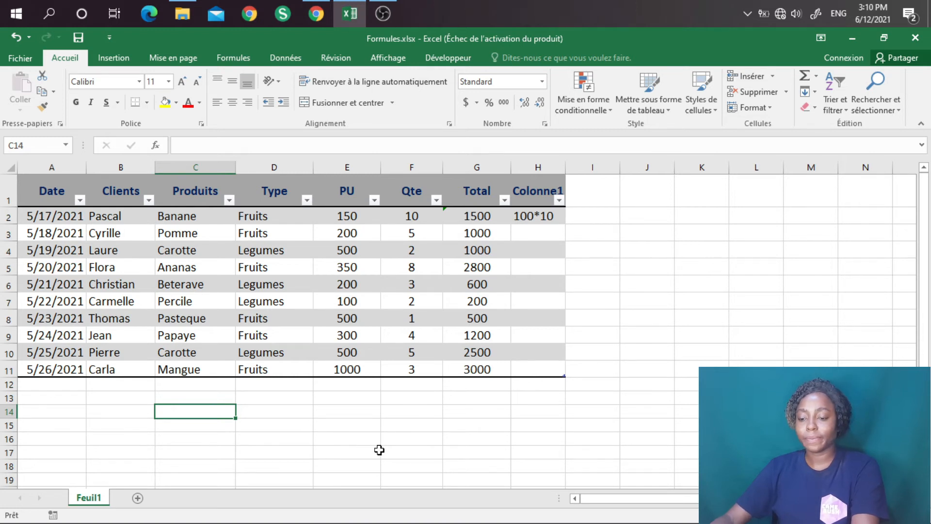
Replace the content of H2 with an SI formula whose logical test is F2>=5.
{"action": "left_click", "coordinate": [527, 250]}
{"action": "left_click", "coordinate": [546, 215]}
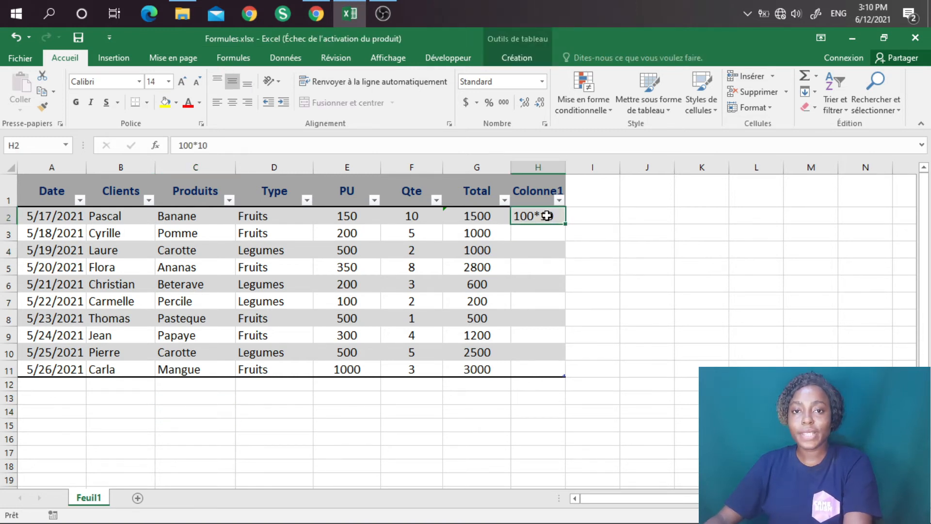
{"action": "type", "text": "="}
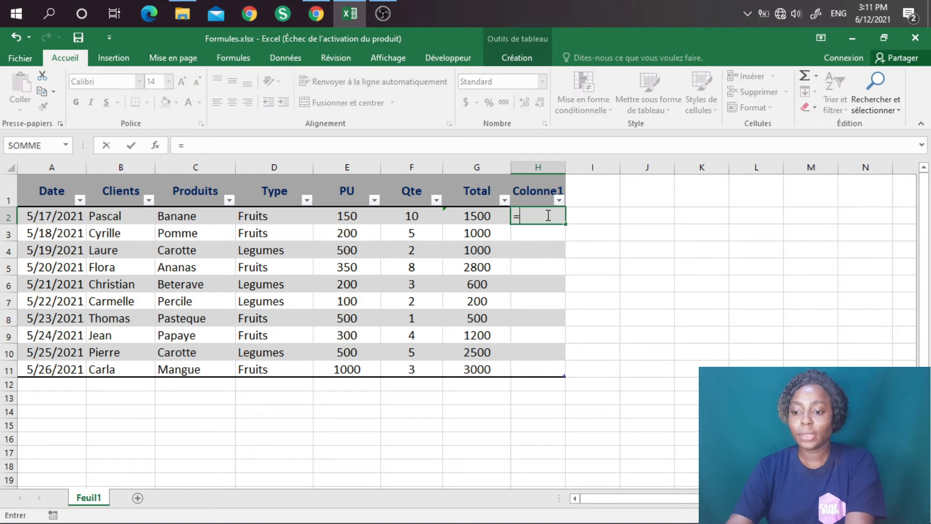
{"action": "type", "text": "si"}
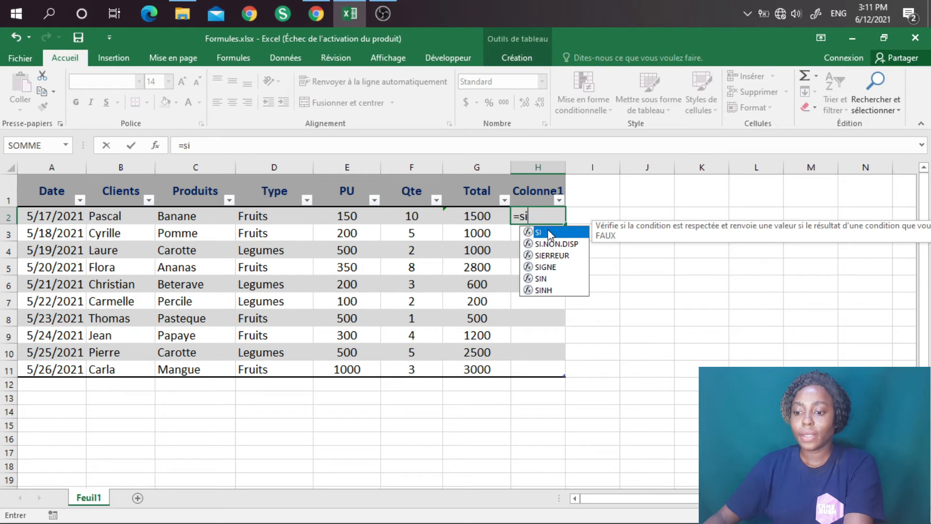
{"action": "double_click", "coordinate": [548, 231]}
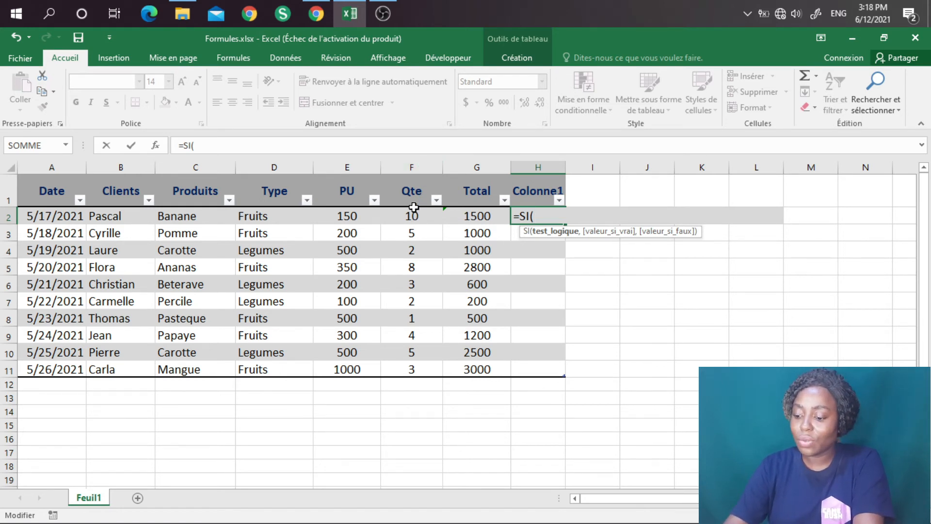
{"action": "type", "text": "F2"}
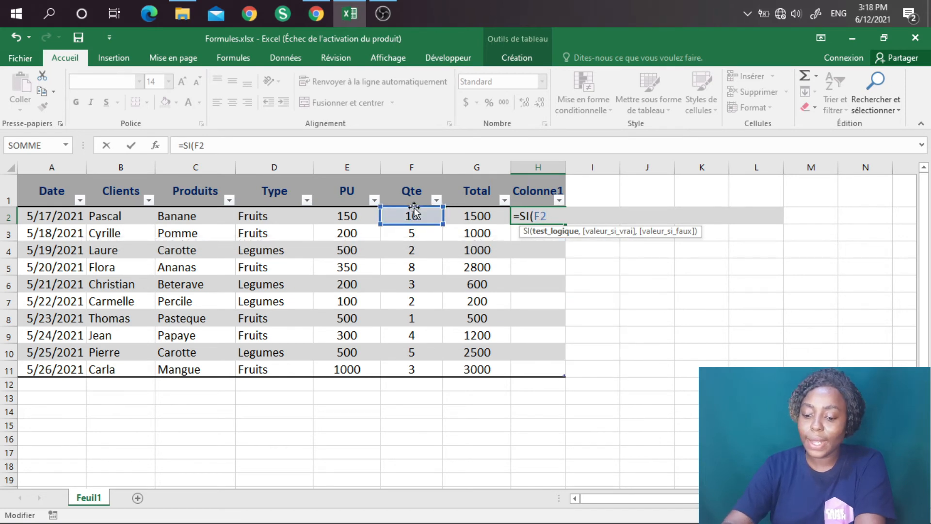
{"action": "type", "text": ">="}
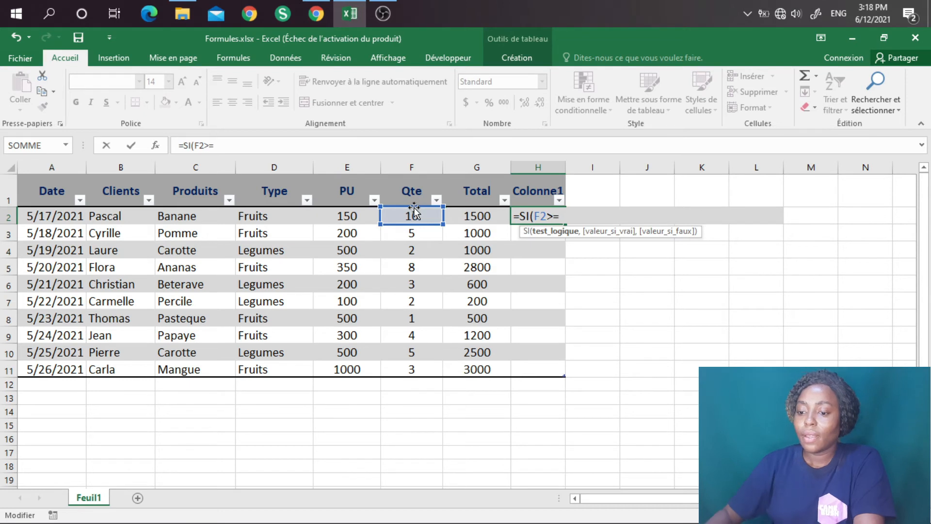
{"action": "type", "text": "5"}
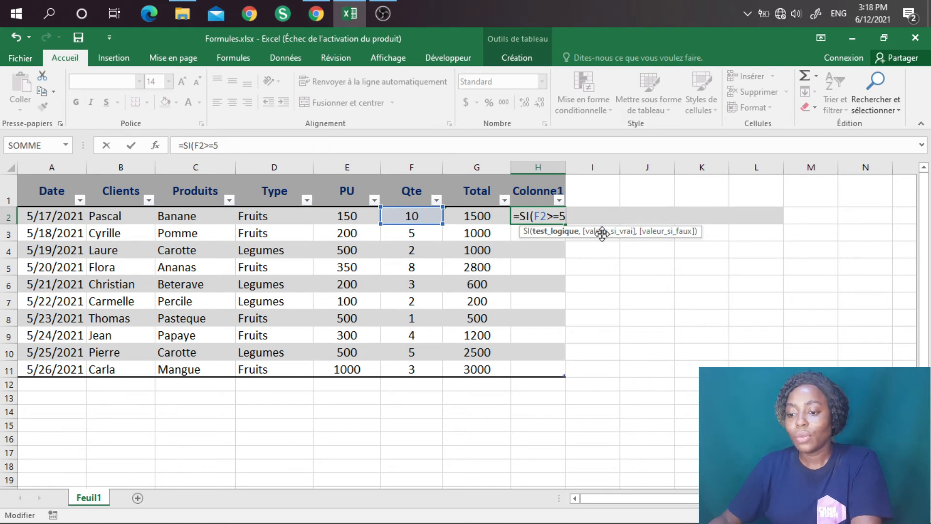
Complete the SI formula in H2 with "Bonne vente" as the true value and "Mauvaise vente" as the false value.
{"action": "type", "text": ","}
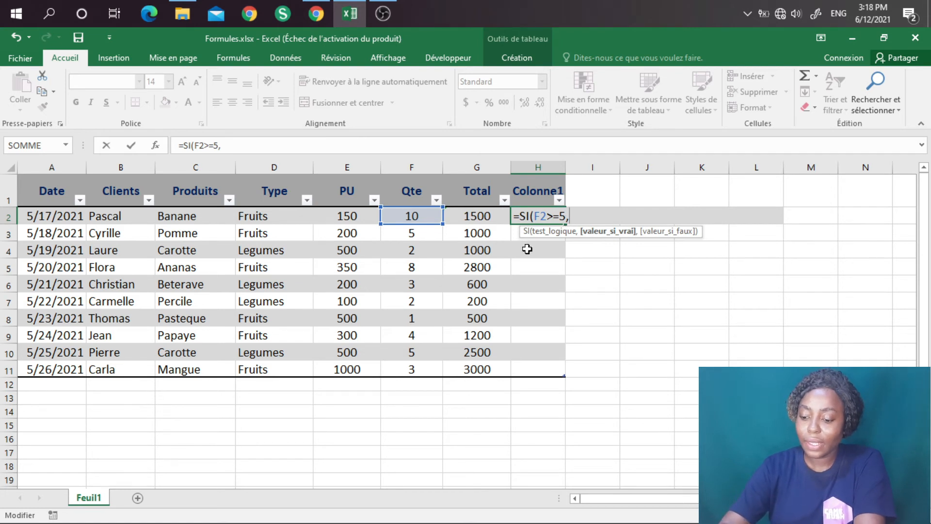
{"action": "type", "text": "\"B"}
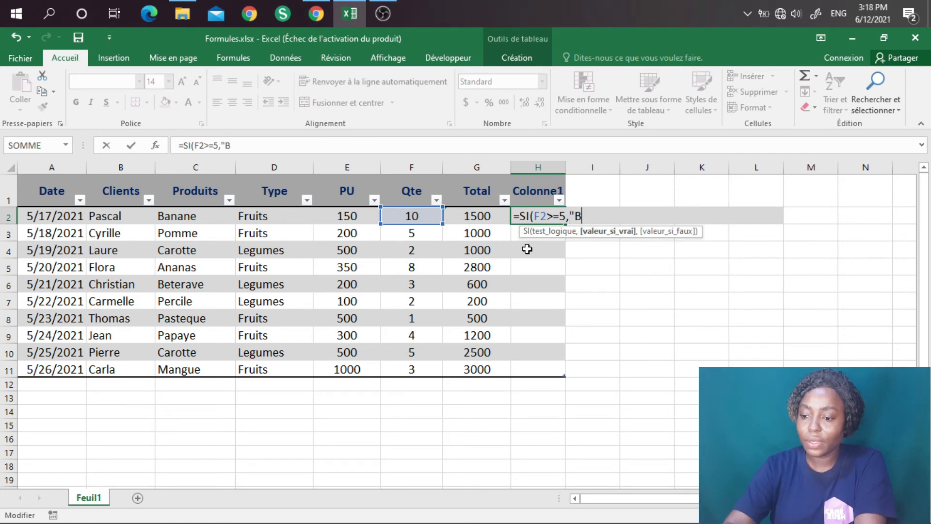
{"action": "type", "text": "onne vente"}
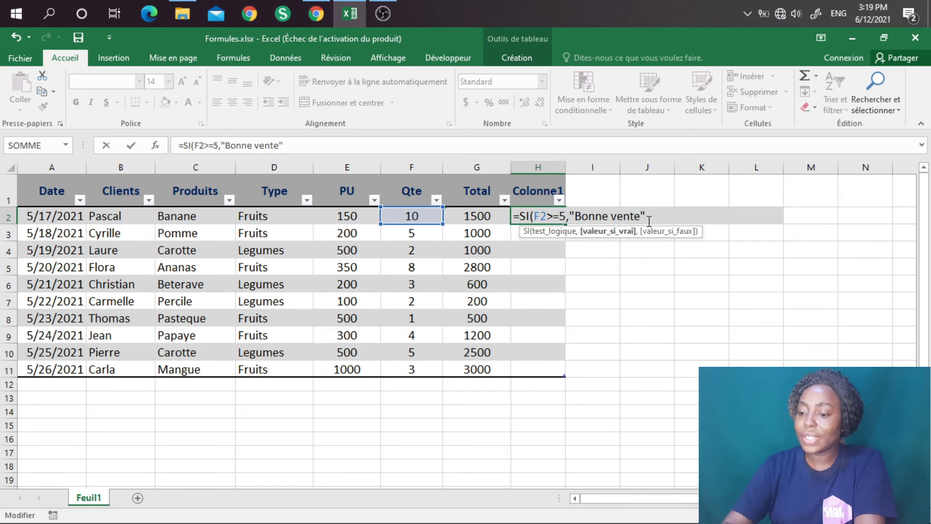
{"action": "type", "text": ","}
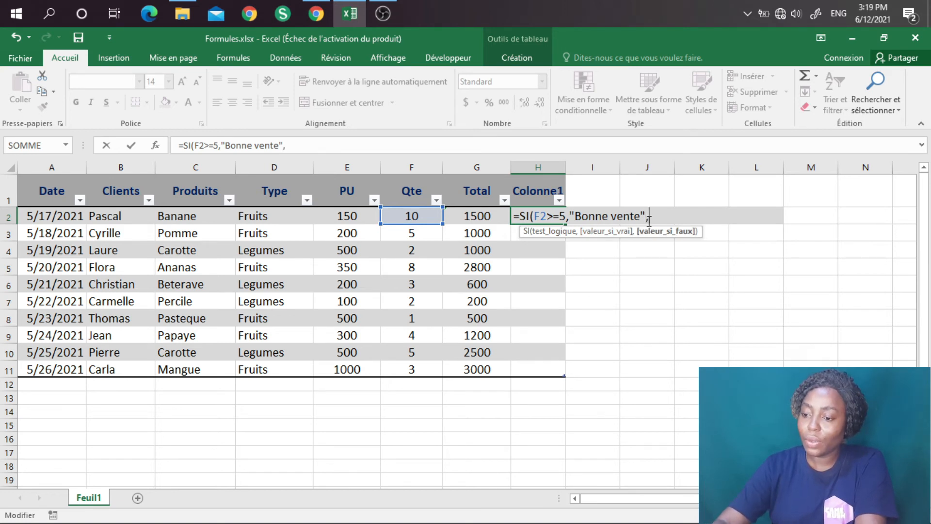
{"action": "type", "text": "\"Bonne vente\",\""}
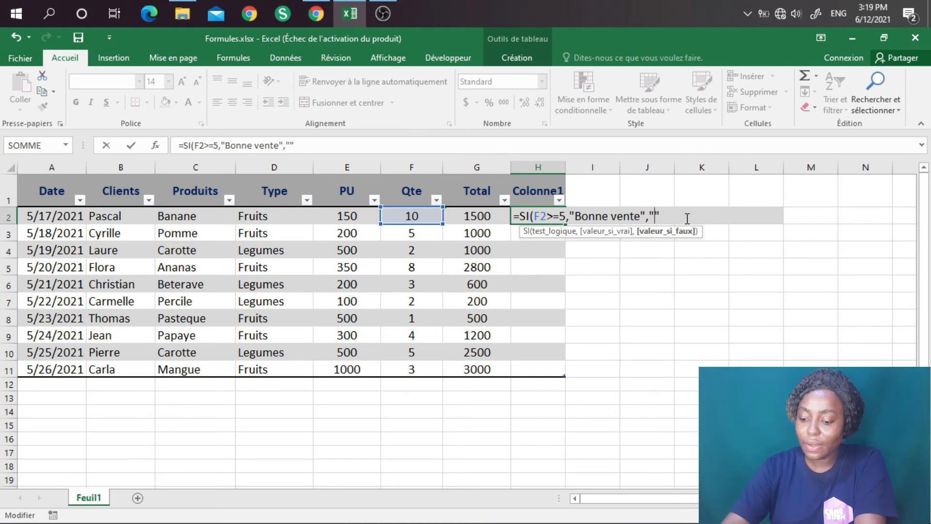
{"action": "type", "text": "Mauvais"}
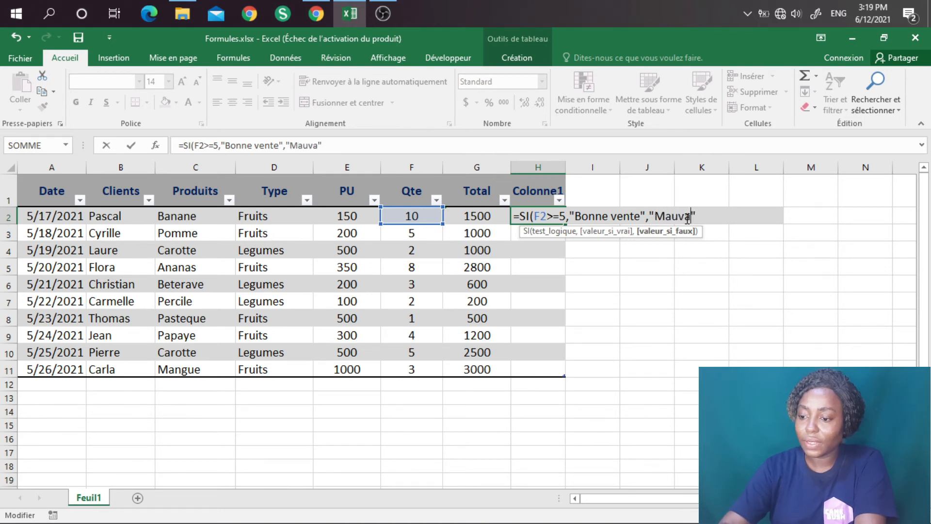
{"action": "type", "text": "e vente"}
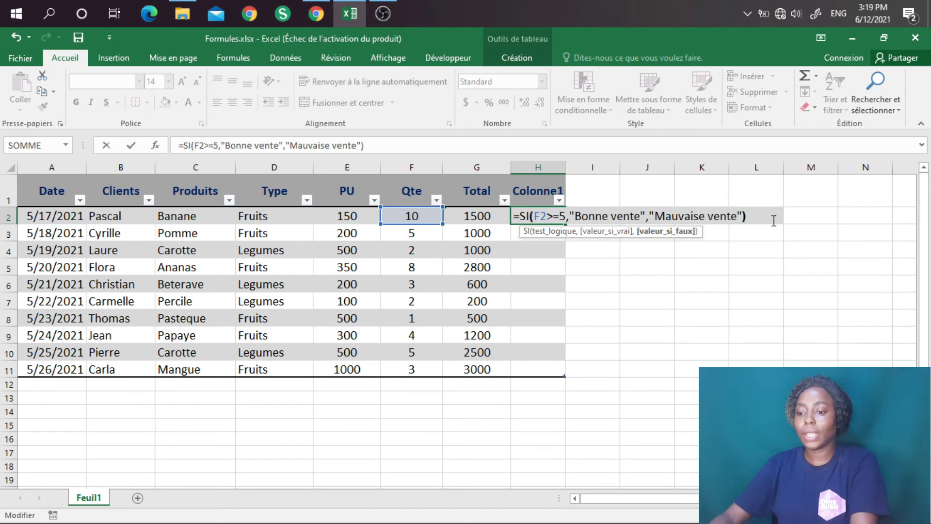
{"action": "type", "text": ")"}
{"action": "key", "text": "Return"}
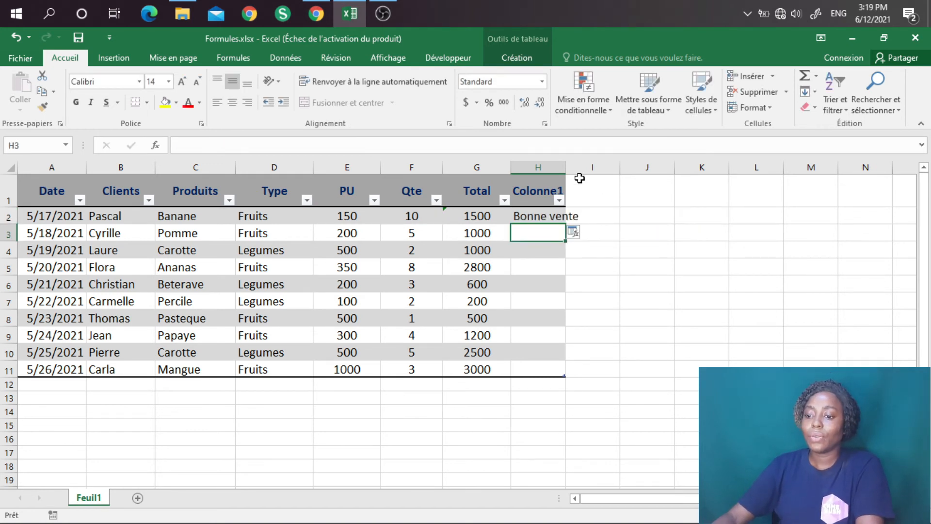
Copy the SI formula from H2 down to H11 and fit the width of column H to its contents.
{"action": "double_click", "coordinate": [566, 165]}
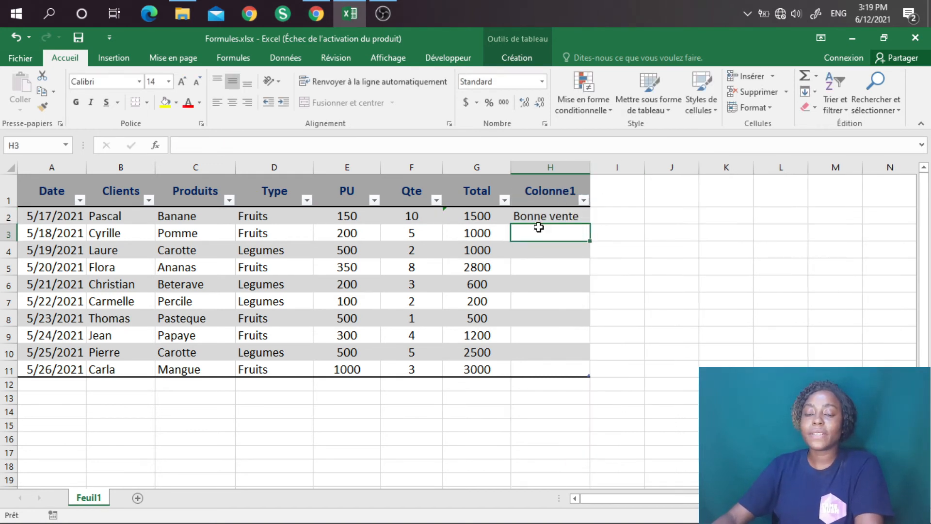
{"action": "left_click", "coordinate": [557, 217]}
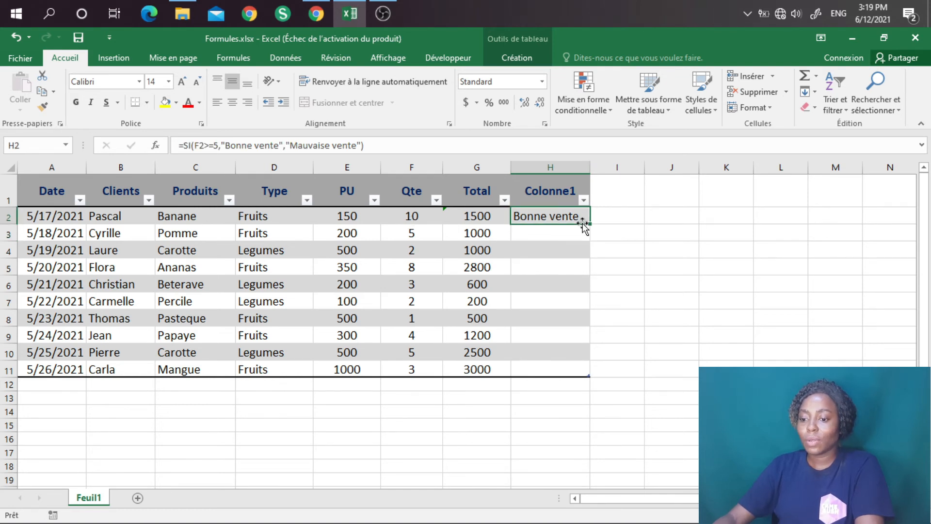
{"action": "left_click_drag", "start_coordinate": [596, 262], "coordinate": [589, 374]}
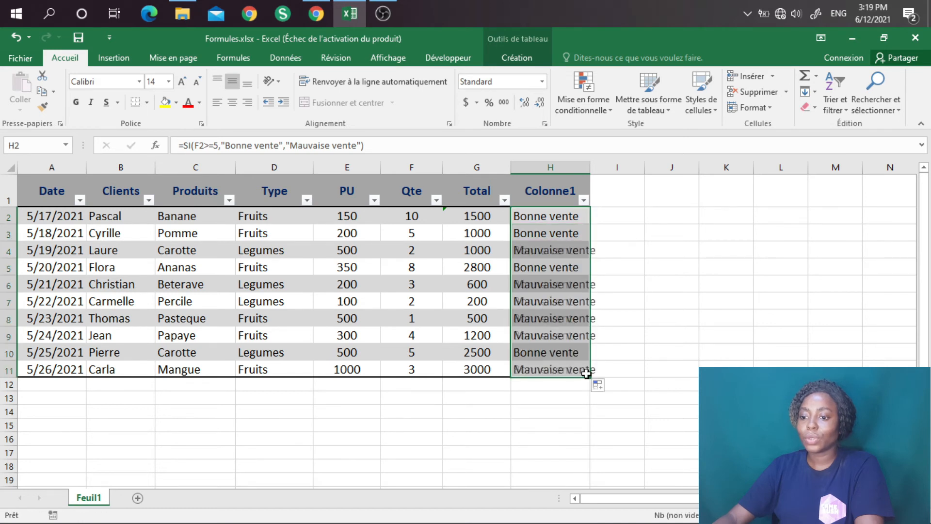
{"action": "double_click", "coordinate": [592, 167]}
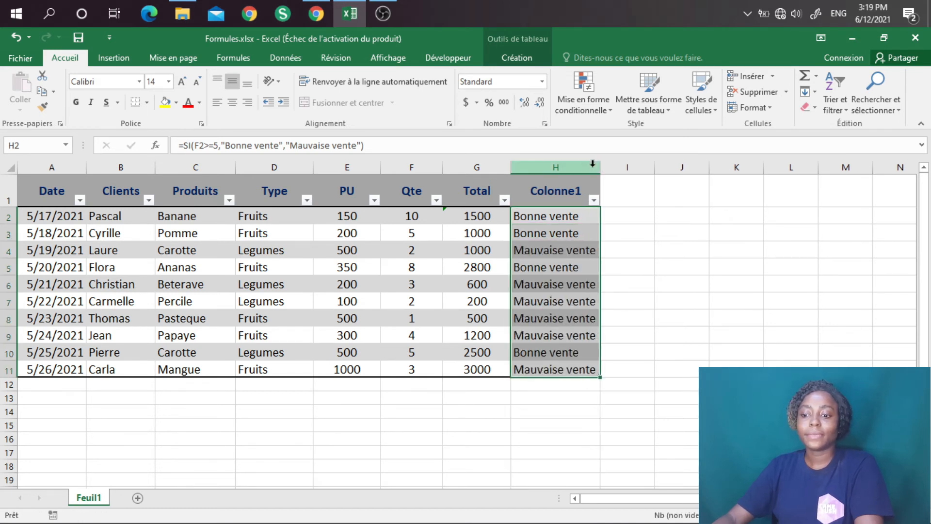
{"action": "left_click", "coordinate": [630, 300]}
Compare the SI formulas and results in Colonne1 with the corresponding quantities in the Qte column.
{"action": "left_click", "coordinate": [540, 215]}
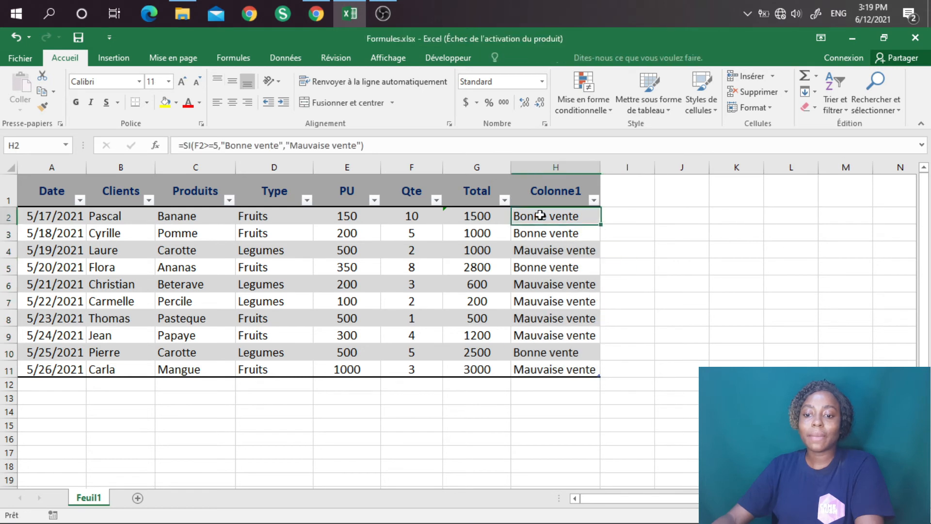
{"action": "left_click", "coordinate": [529, 235]}
{"action": "left_click", "coordinate": [530, 265]}
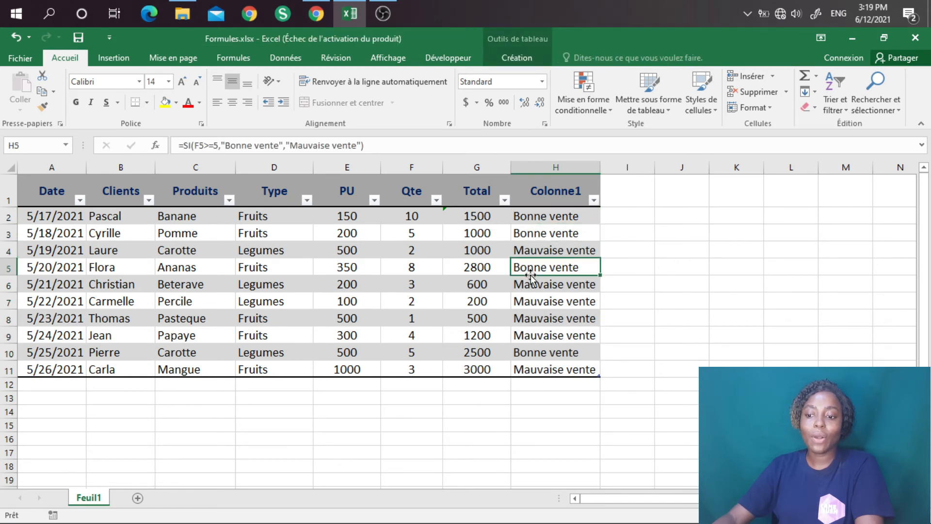
{"action": "left_click", "coordinate": [531, 297]}
{"action": "left_click", "coordinate": [537, 268]}
{"action": "left_click", "coordinate": [540, 251]}
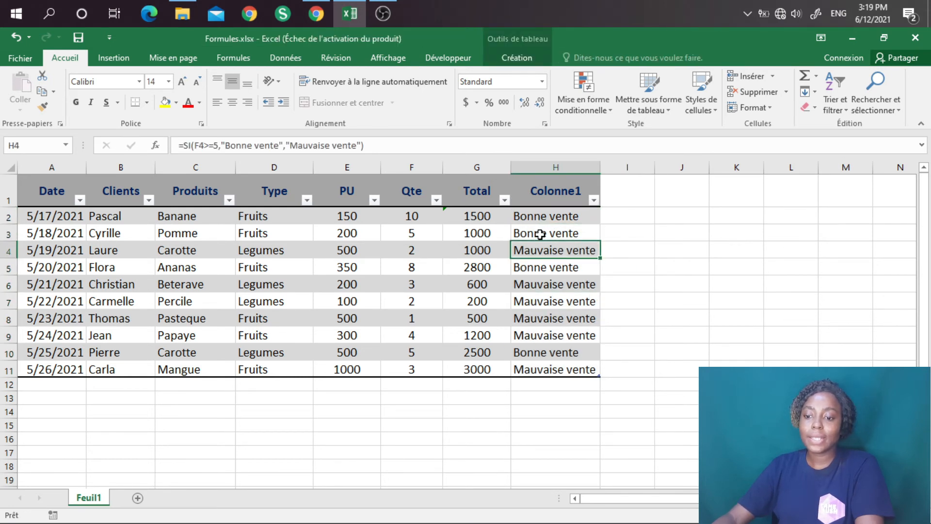
{"action": "left_click", "coordinate": [536, 235]}
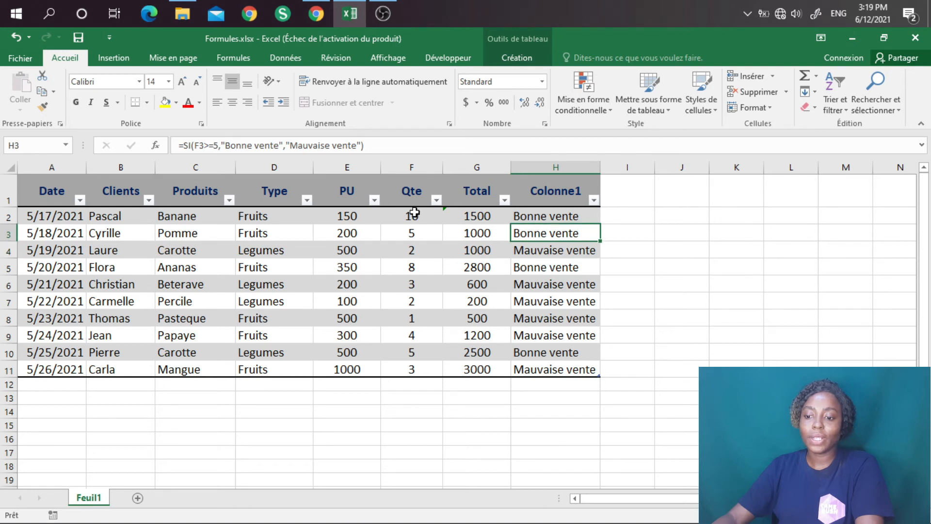
{"action": "left_click", "coordinate": [533, 215]}
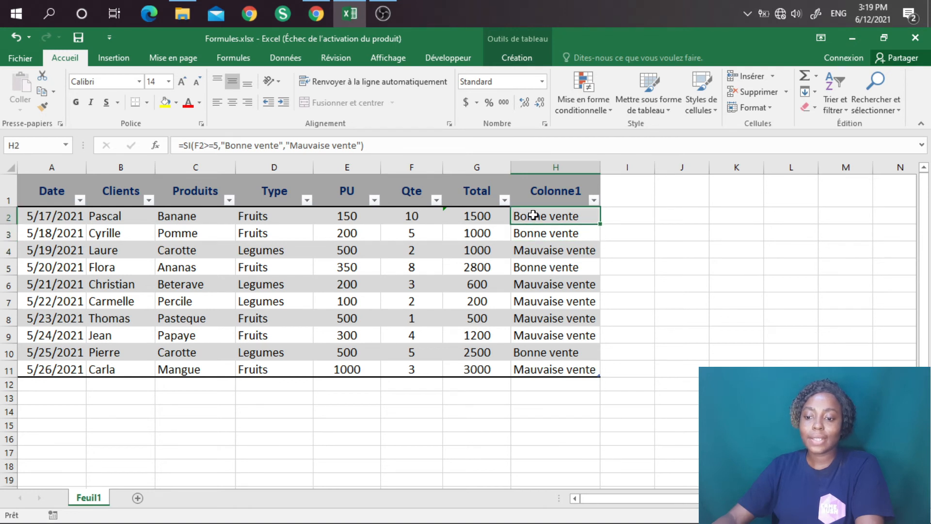
{"action": "left_click", "coordinate": [420, 255]}
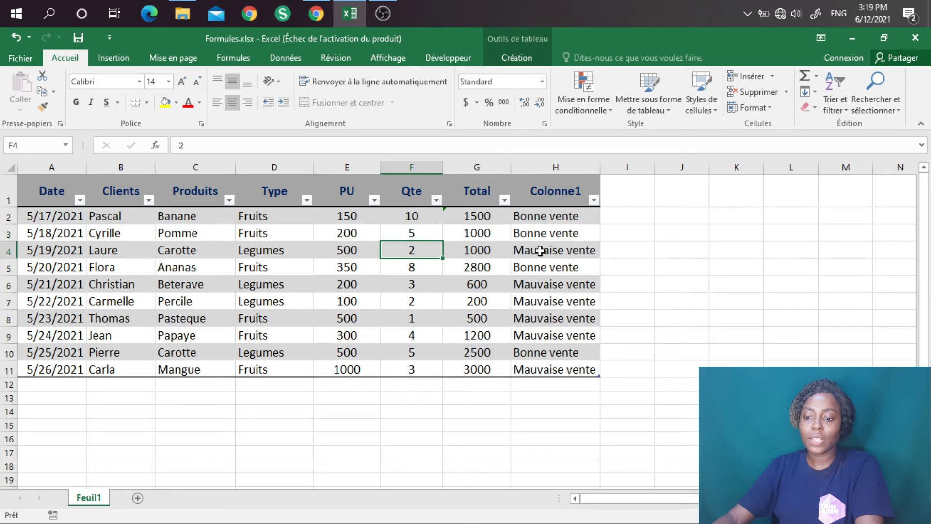
{"action": "left_click", "coordinate": [426, 304]}
{"action": "left_click", "coordinate": [550, 302]}
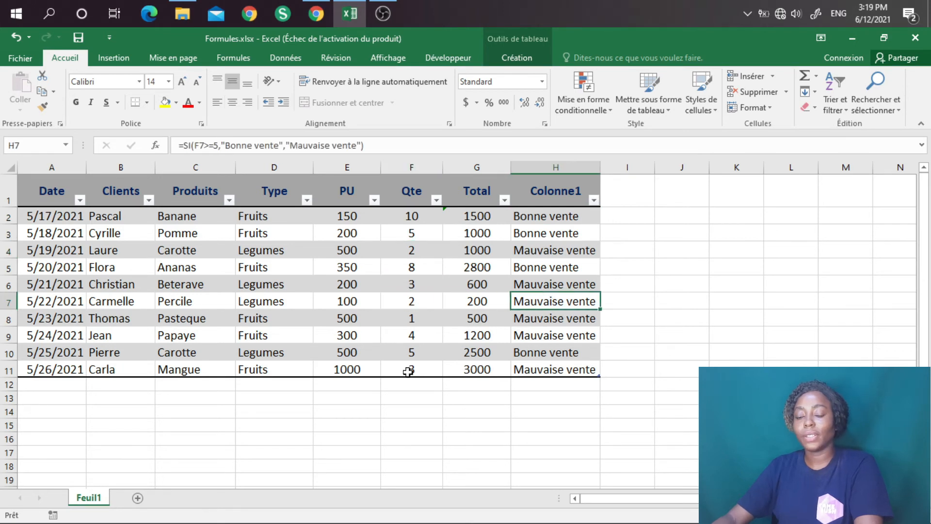
{"action": "left_click", "coordinate": [408, 371]}
{"action": "left_click", "coordinate": [412, 353]}
{"action": "left_click", "coordinate": [552, 353]}
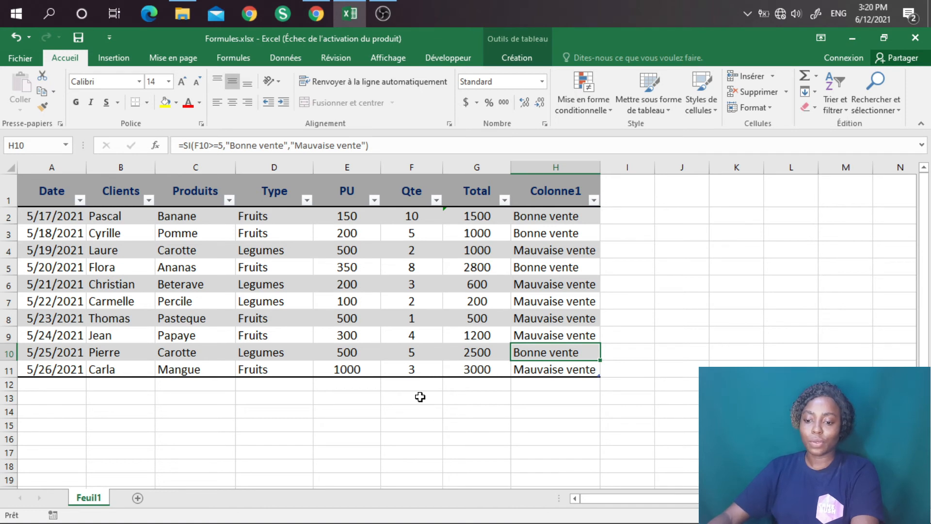
Begin a SOMME.SI formula in E14 with the table's Type column, D2 to D11, as the criteria range.
{"action": "left_click", "coordinate": [339, 409]}
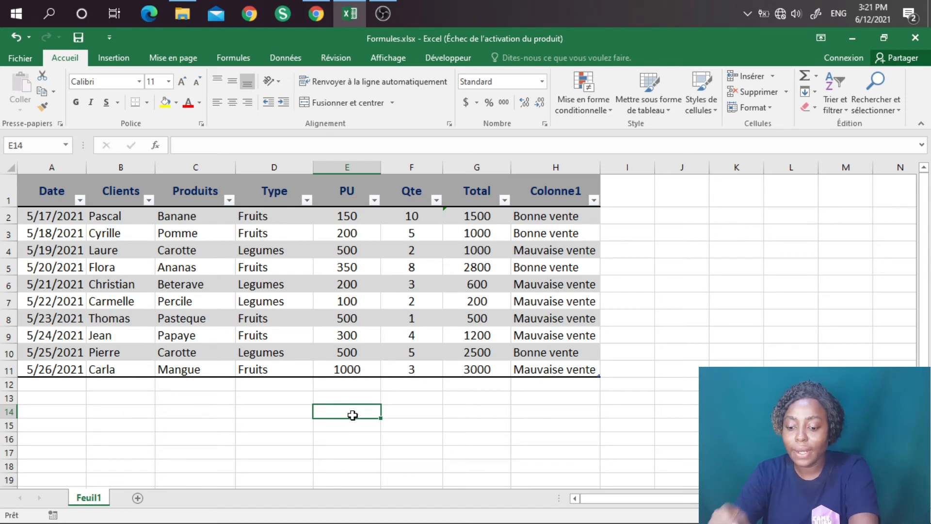
{"action": "type", "text": "="}
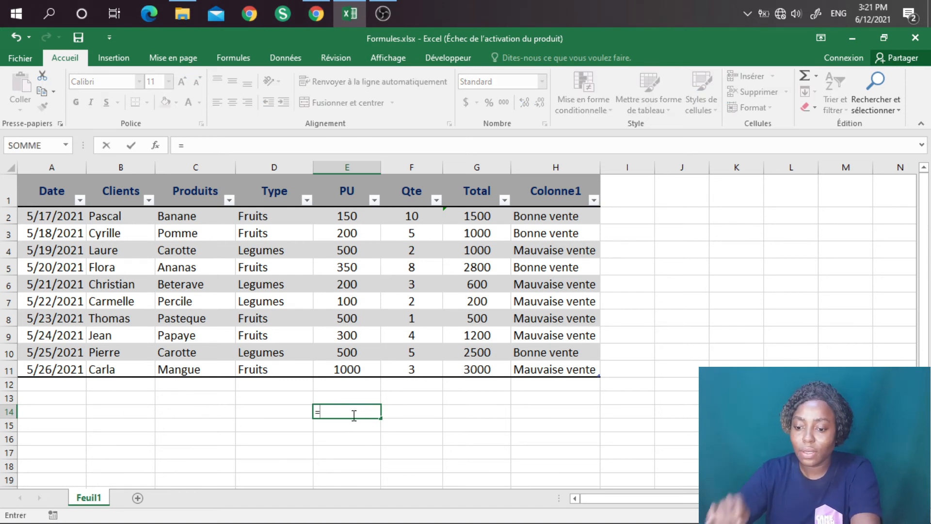
{"action": "type", "text": "somm"}
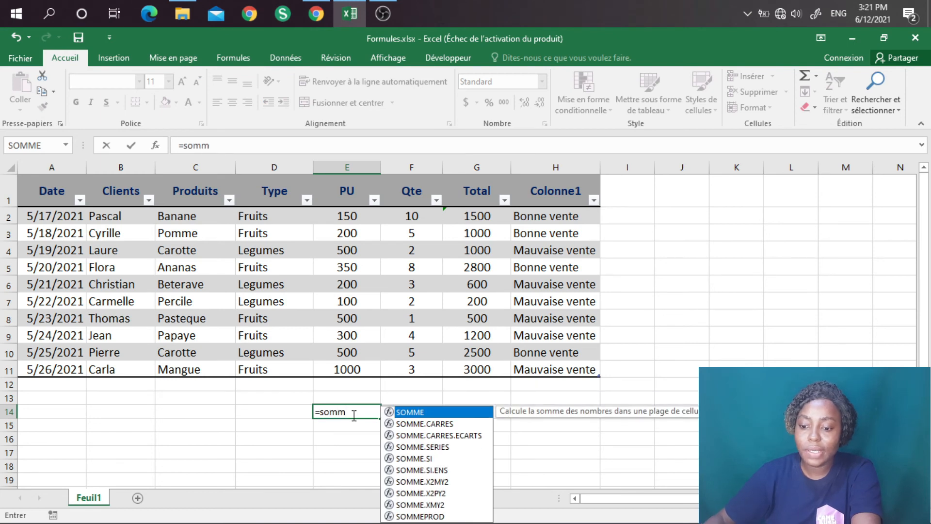
{"action": "double_click", "coordinate": [418, 458]}
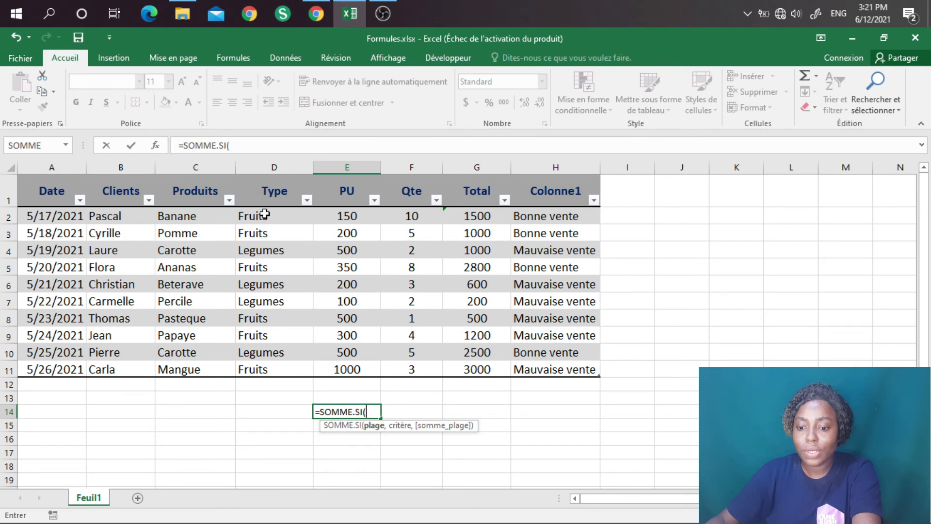
{"action": "left_click_drag", "start_coordinate": [264, 213], "coordinate": [267, 369]}
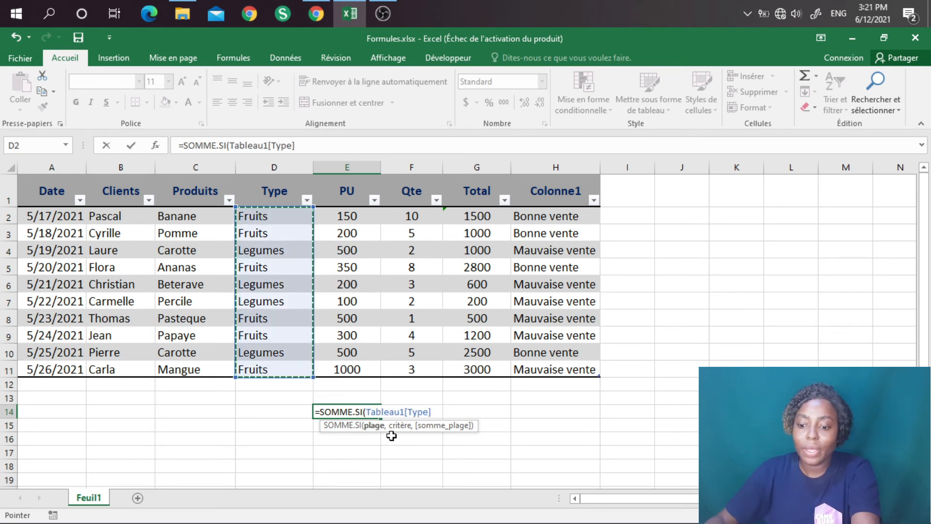
Complete the SOMME.SI formula in E14 with the criterion "Fruits" and the table's Total column as the sum range.
{"action": "type", "text": ","}
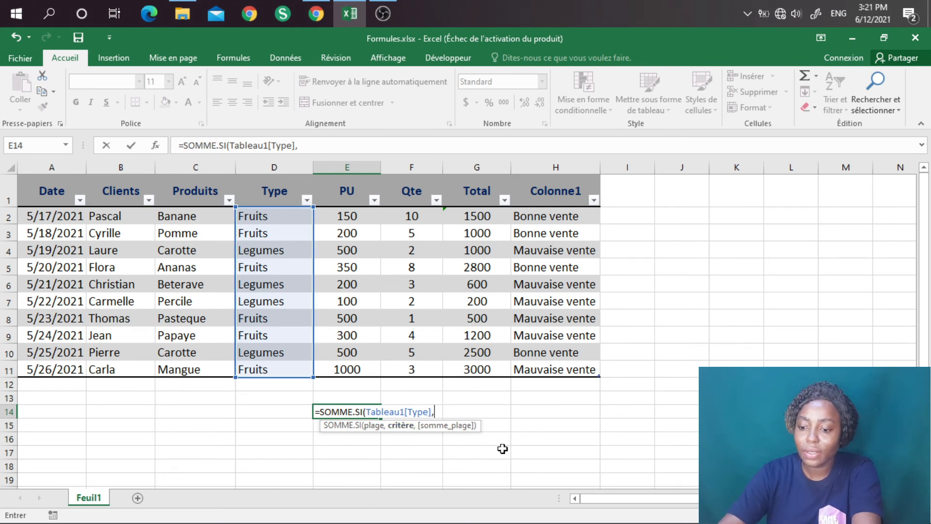
{"action": "type", "text": "\""}
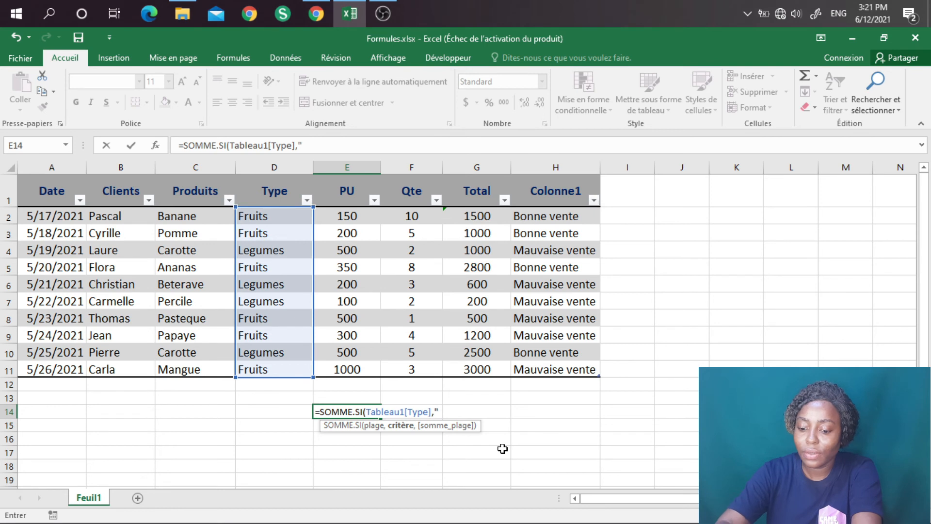
{"action": "type", "text": "Fruits\""}
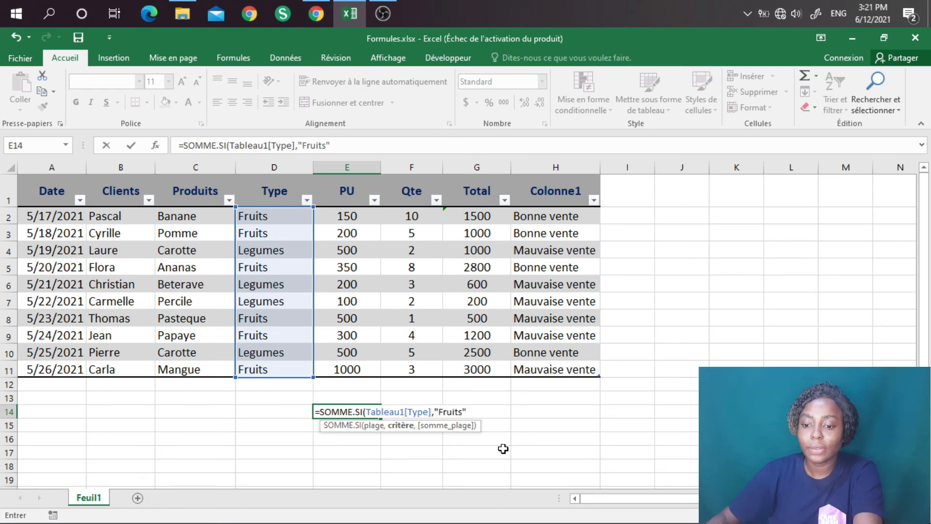
{"action": "type", "text": ","}
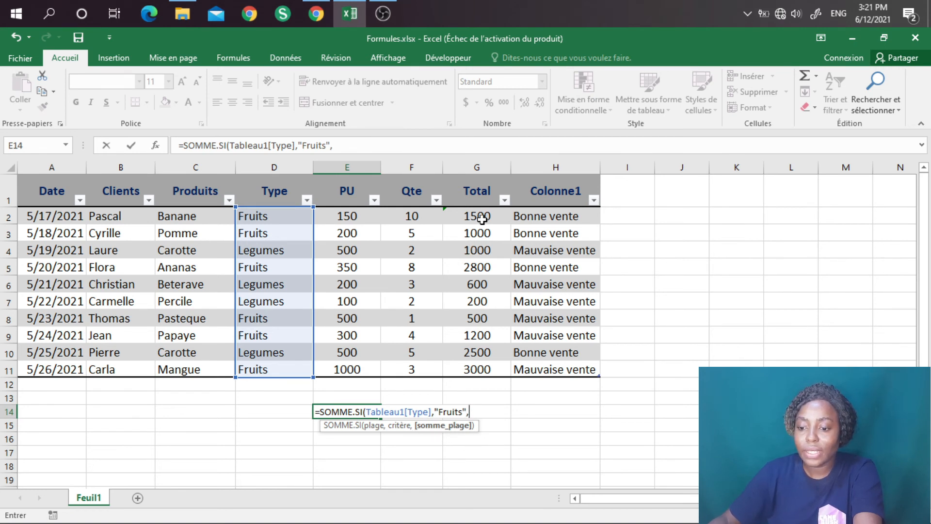
{"action": "left_click_drag", "start_coordinate": [484, 215], "coordinate": [504, 374]}
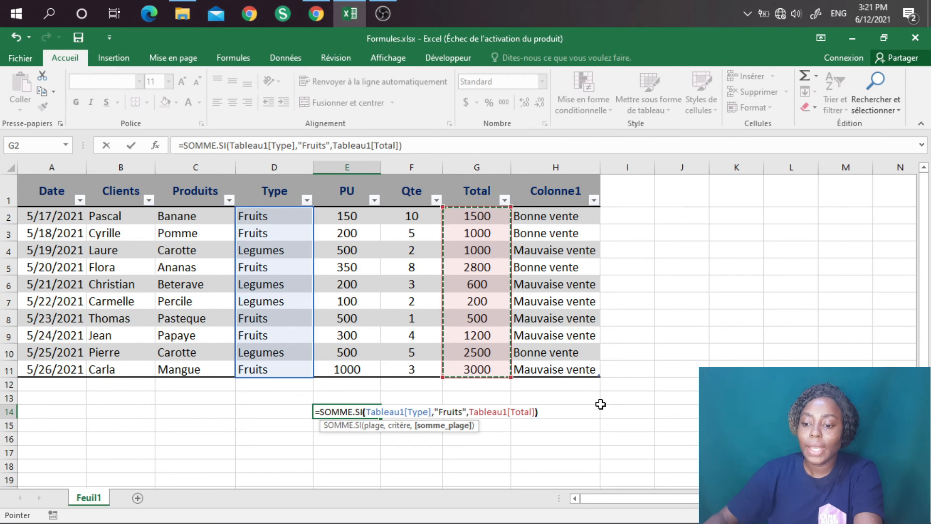
{"action": "key", "text": "Return"}
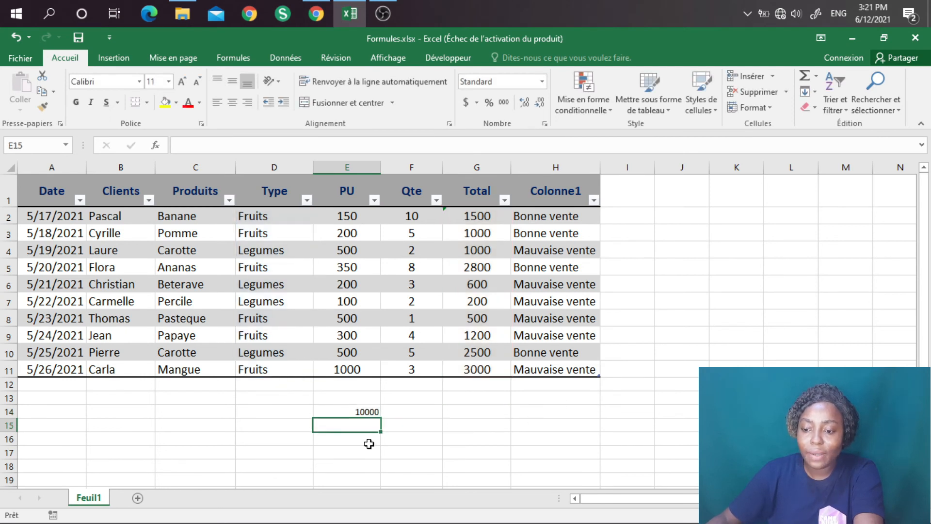
{"action": "left_click", "coordinate": [352, 411]}
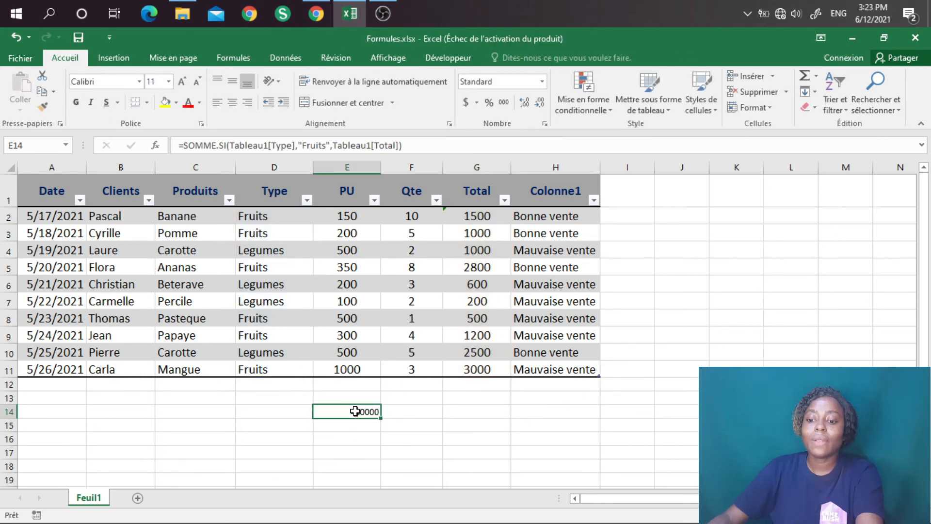
{"action": "left_click", "coordinate": [351, 443]}
{"action": "left_click", "coordinate": [352, 411]}
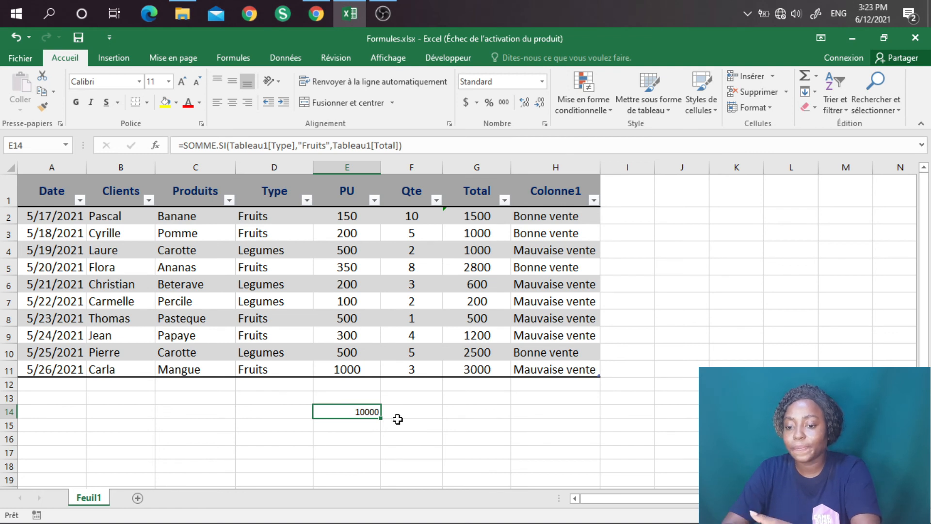
{"action": "left_click", "coordinate": [478, 450]}
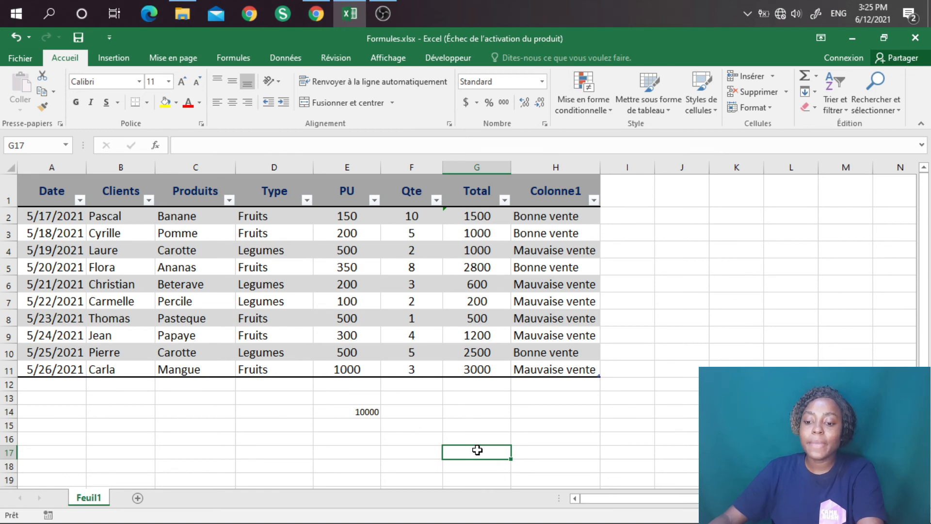
{"action": "left_click", "coordinate": [397, 440]}
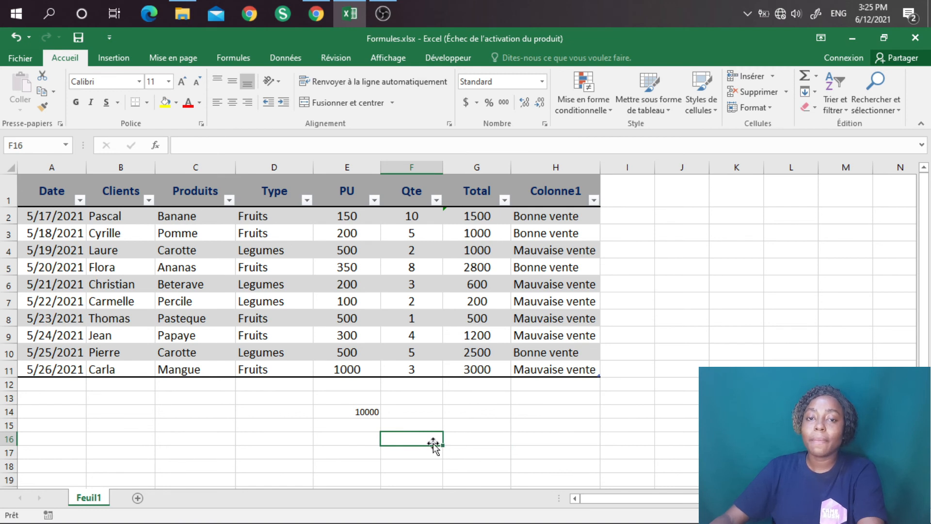
Begin an NB.SI formula in G16 with the table's Type column, D2 to D11, as the range.
{"action": "left_click", "coordinate": [476, 439]}
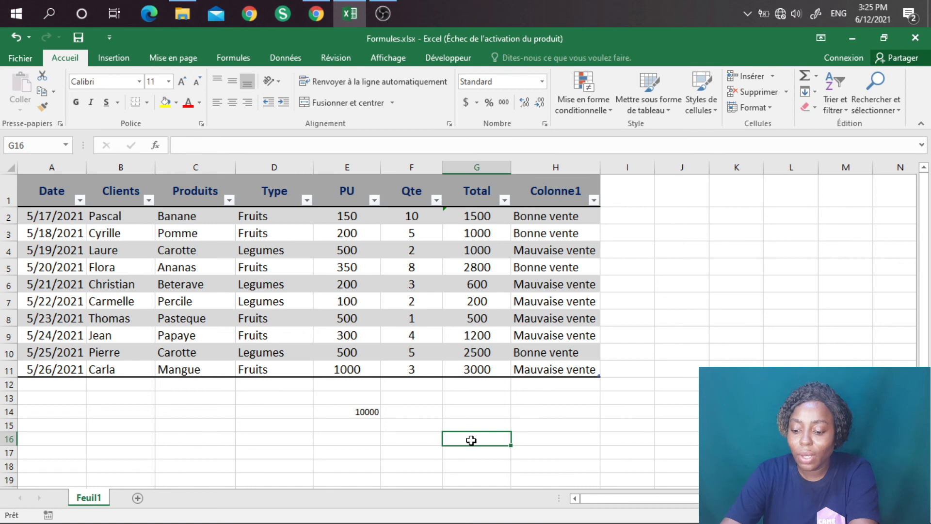
{"action": "type", "text": "="}
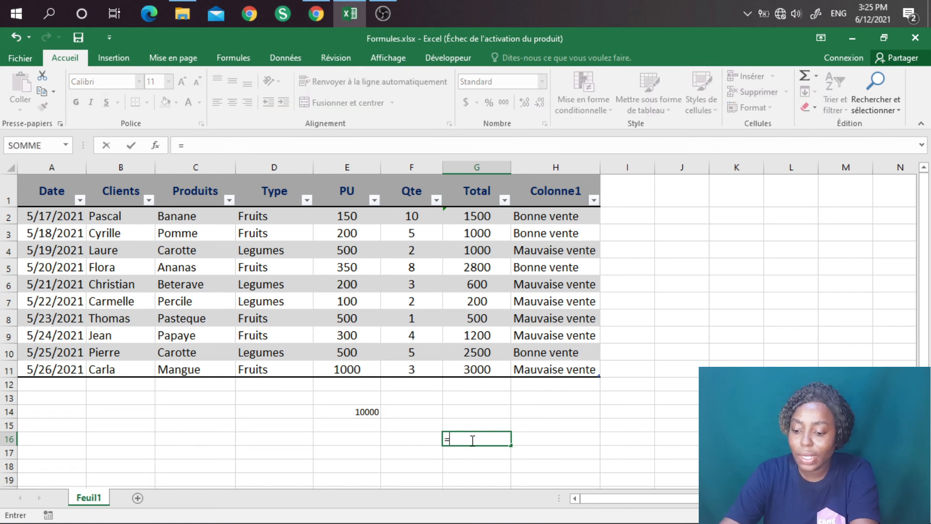
{"action": "type", "text": "nb.si"}
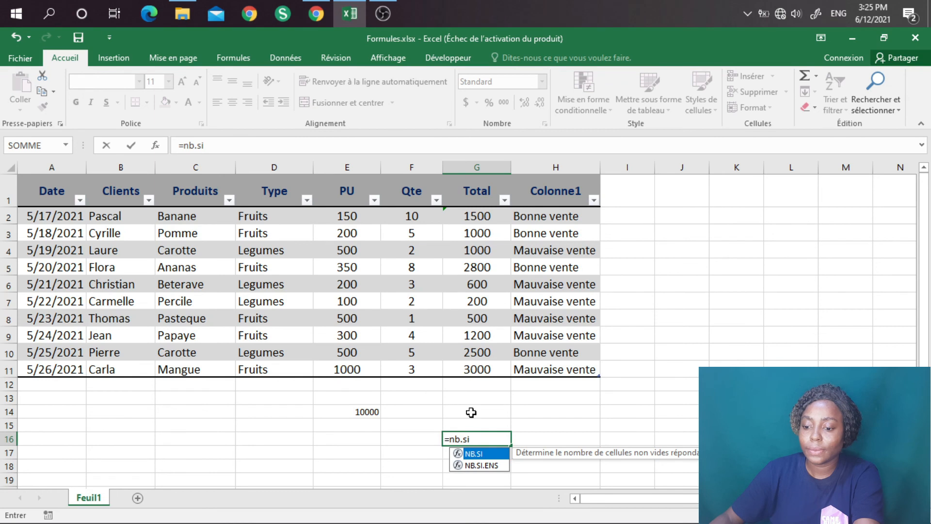
{"action": "double_click", "coordinate": [474, 454]}
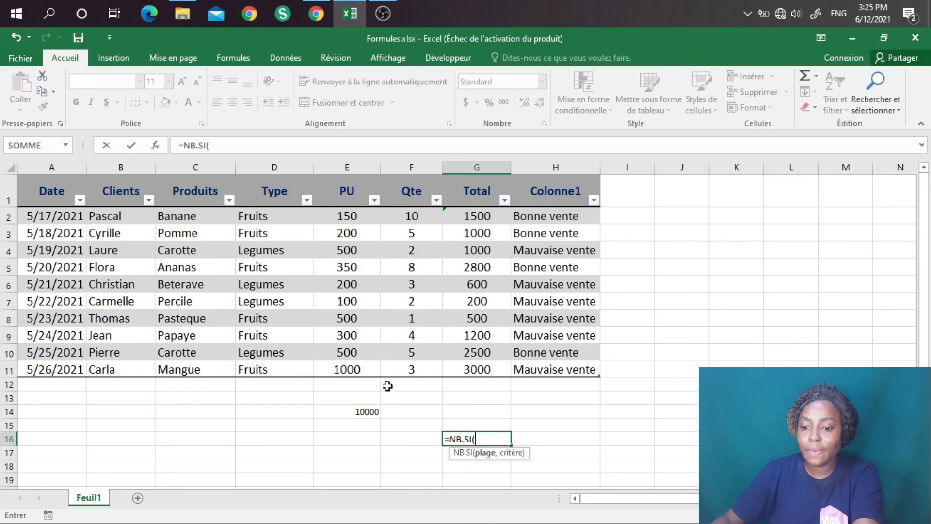
{"action": "left_click_drag", "start_coordinate": [249, 216], "coordinate": [255, 367]}
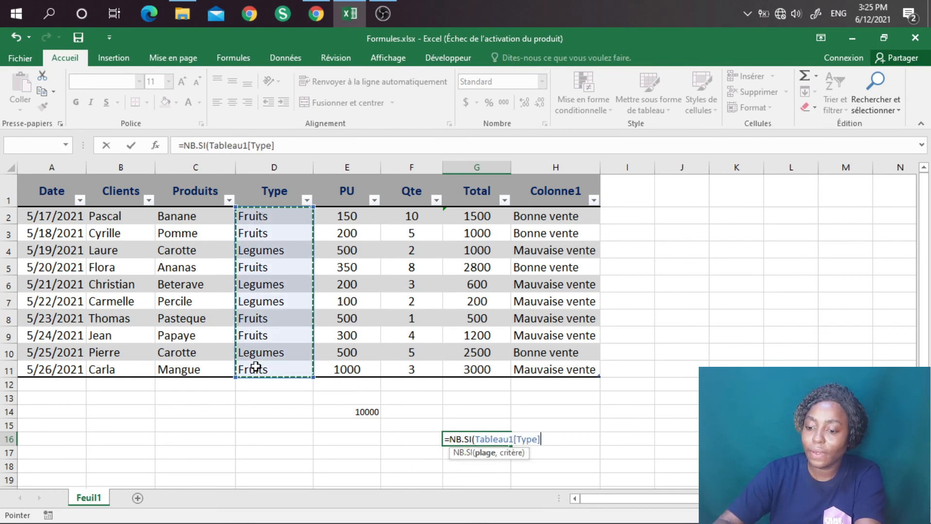
Complete the NB.SI formula in G16 with the criterion "Legumes".
{"action": "type", "text": ","}
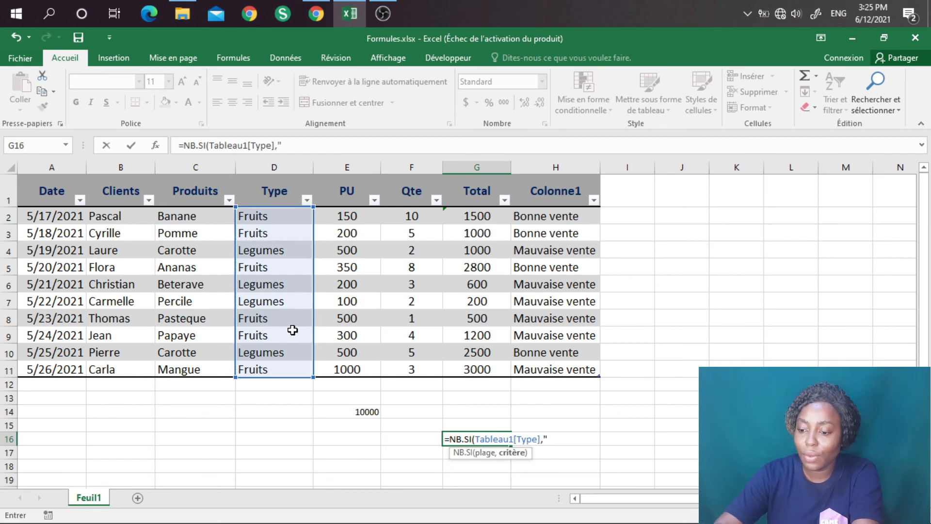
{"action": "type", "text": "\"Legume"}
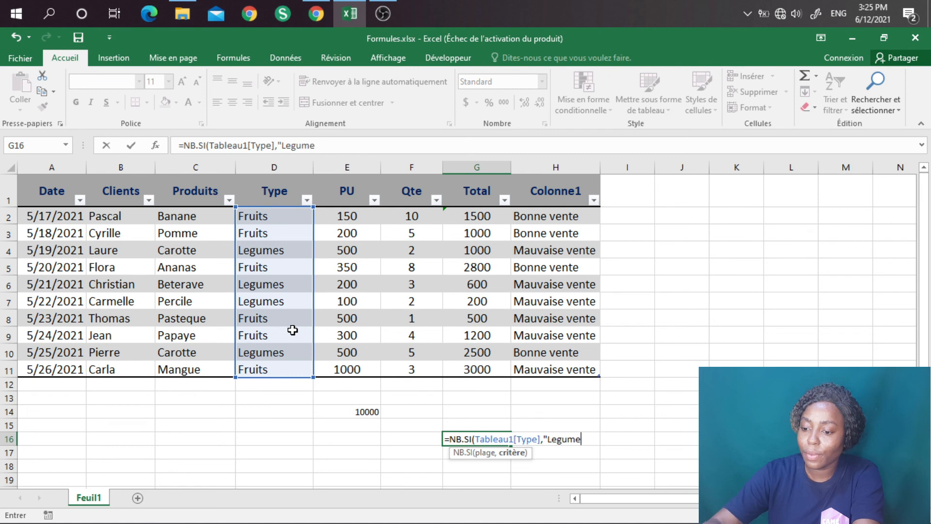
{"action": "type", "text": "s\""}
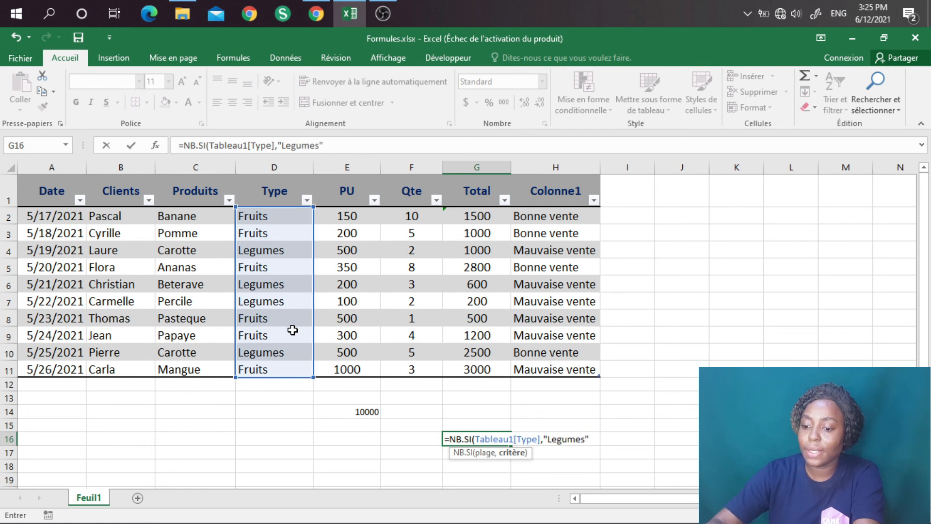
{"action": "key", "text": "Return"}
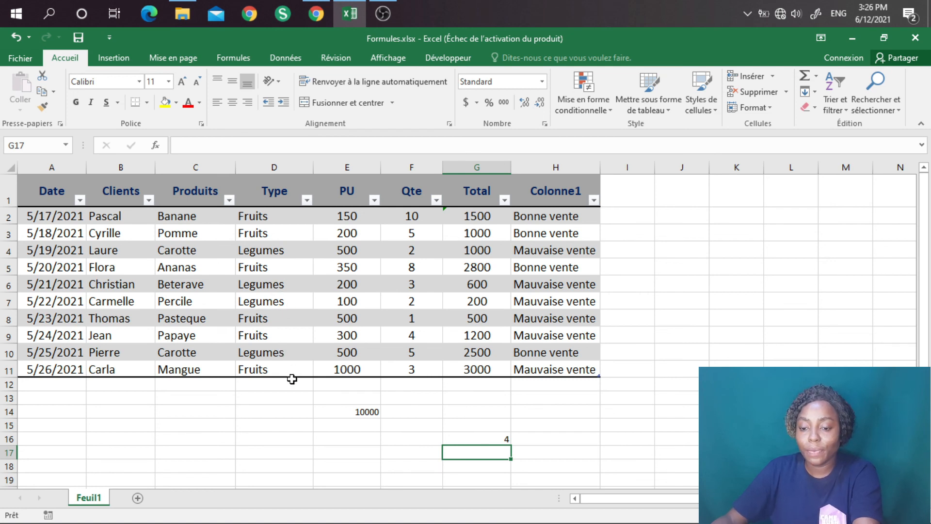
{"action": "key", "text": "Up"}
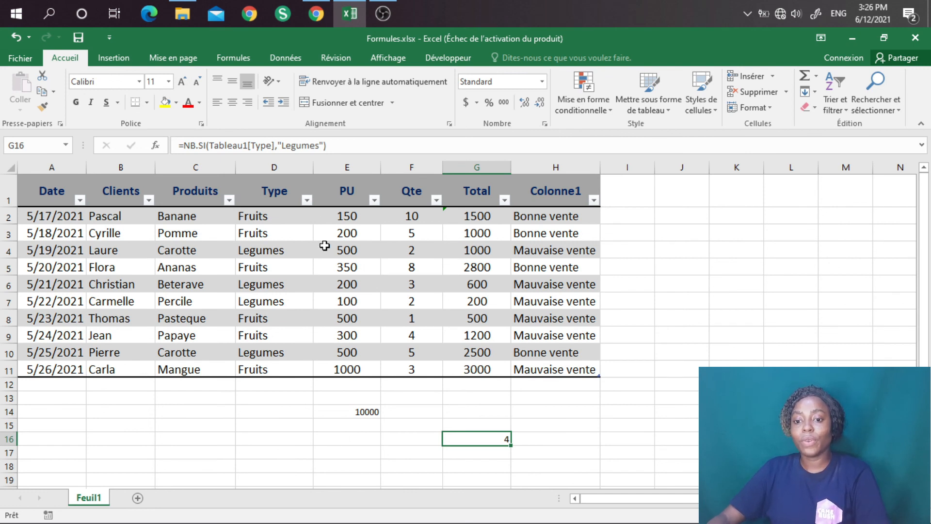
Display Excel's function library commands.
{"action": "left_click", "coordinate": [225, 57]}
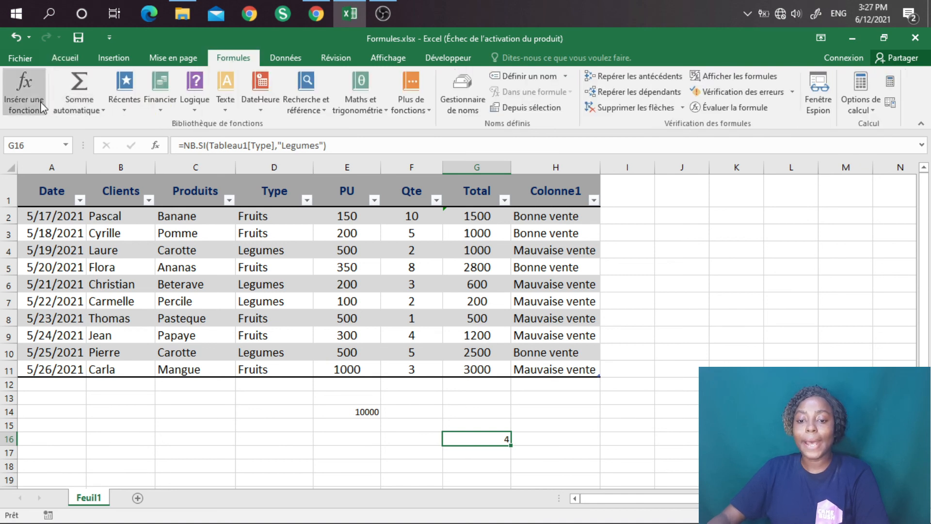